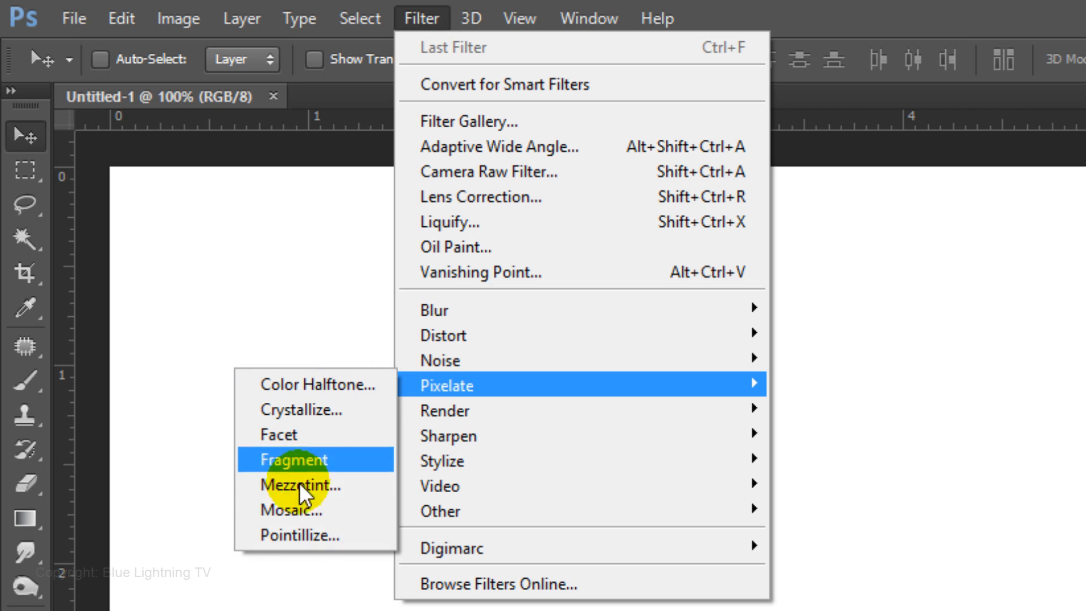
- Apply the Pointillize filter with a cell size of 32 to the white background
click(310, 537)
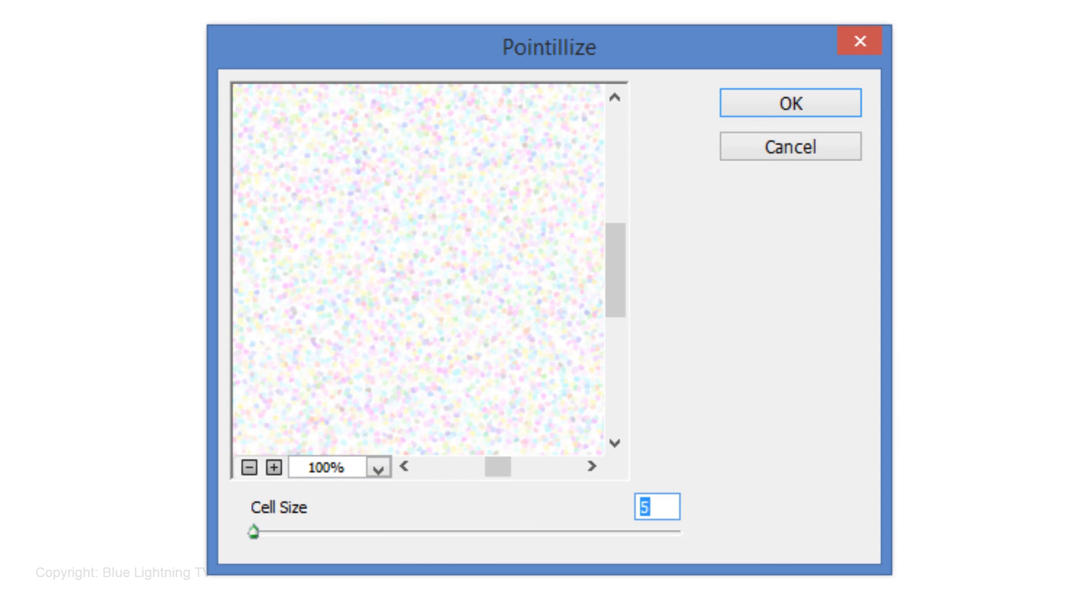
text(32)
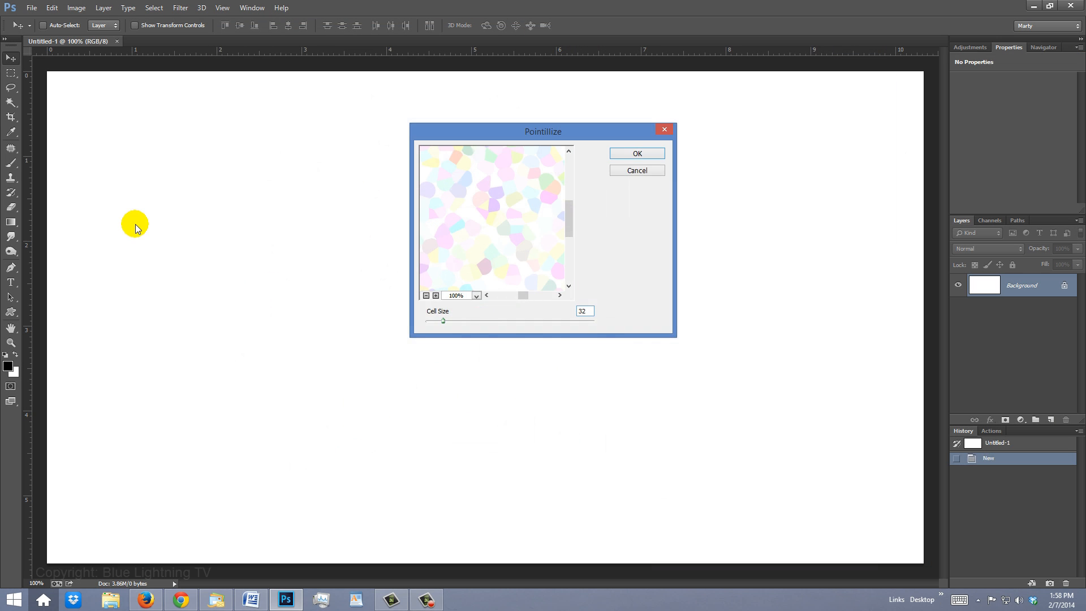
key(Return)
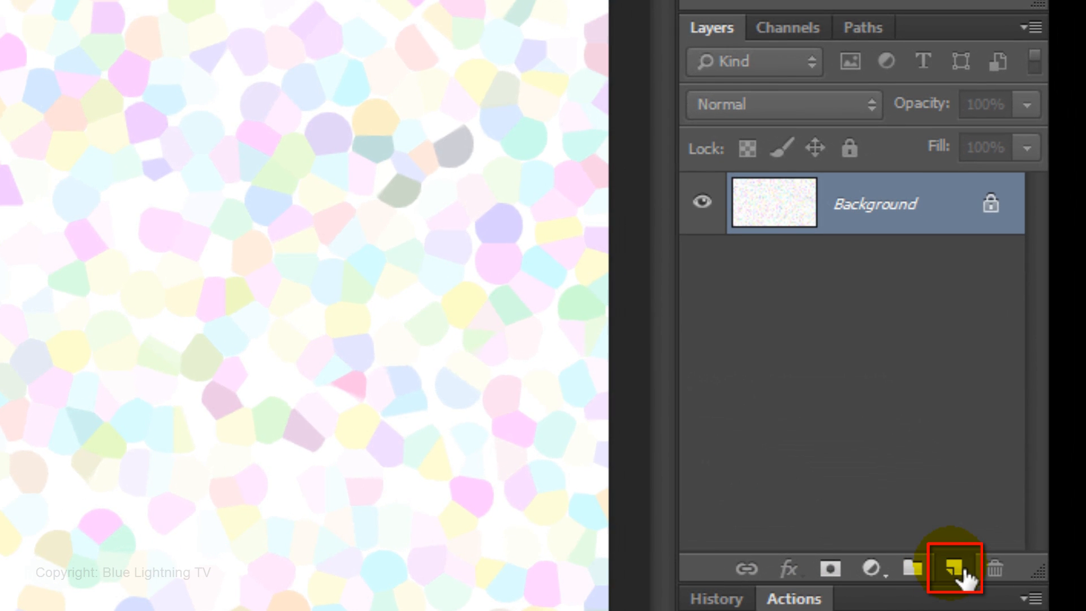
- Add a new layer above the background and activate the Custom Shape Tool in Pixels mode
click(955, 567)
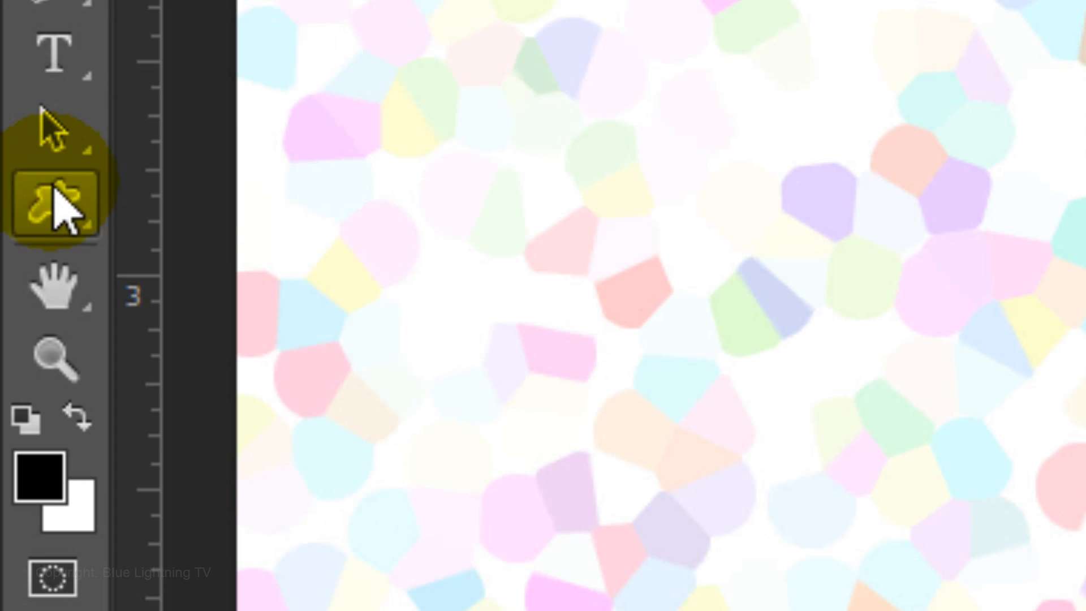
click(54, 193)
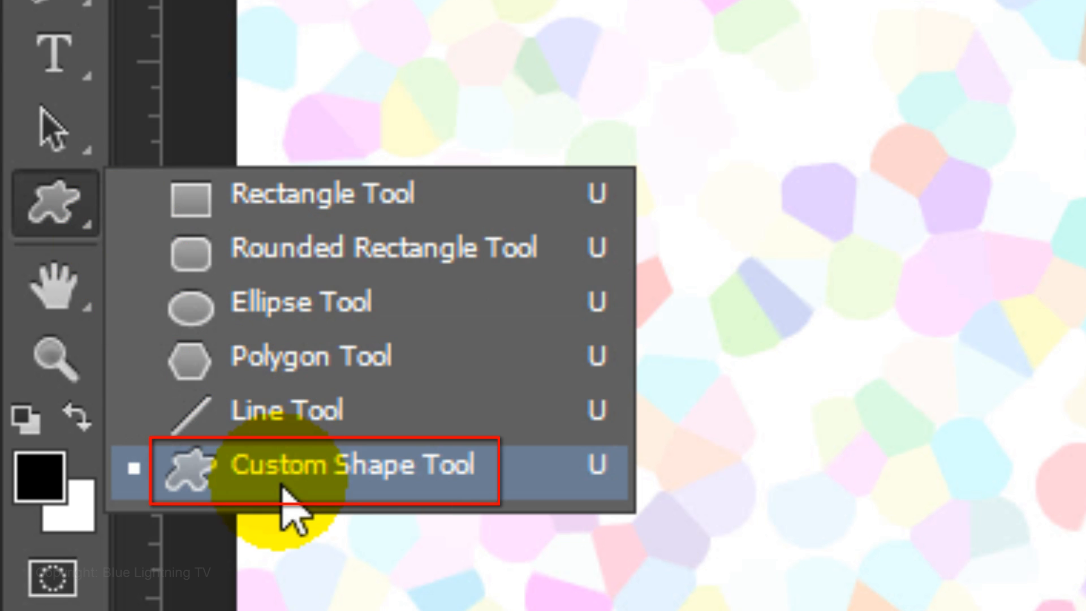
click(283, 487)
click(278, 95)
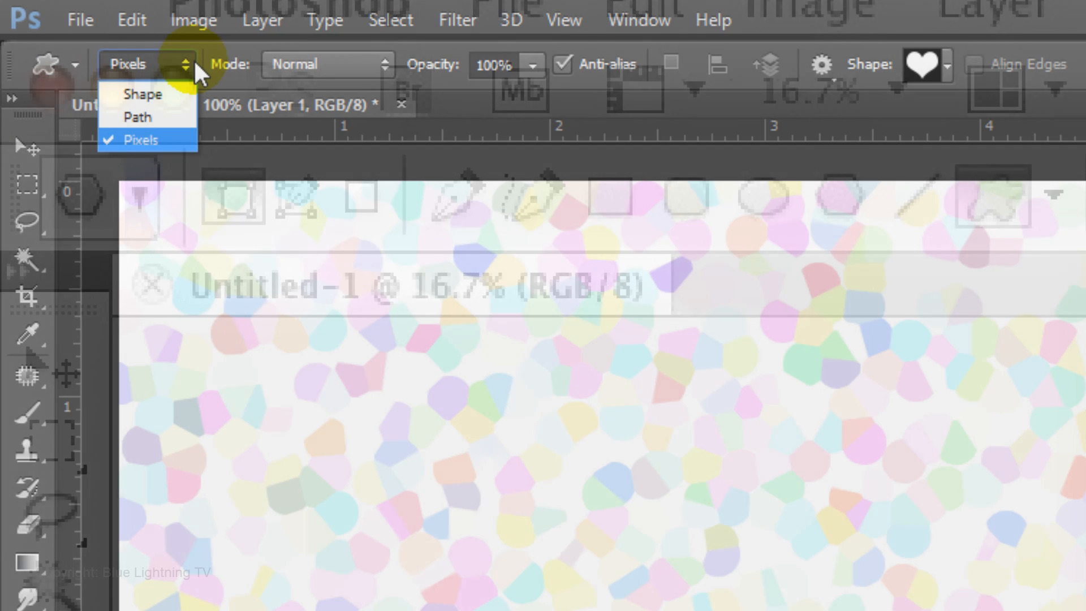
click(194, 60)
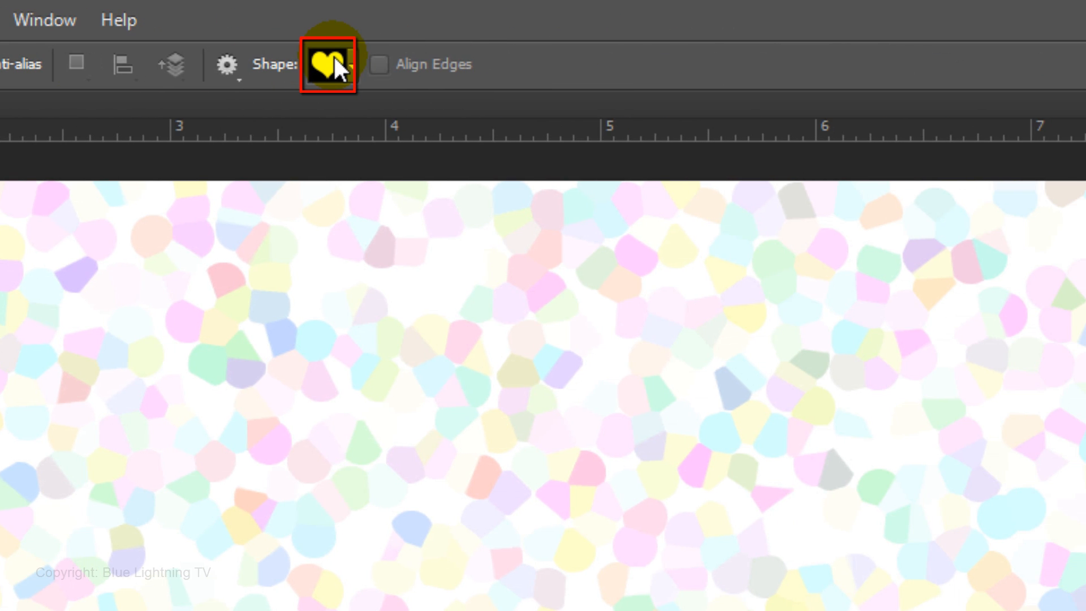
- Reset the custom shapes to the default set and choose the heart shape
click(334, 56)
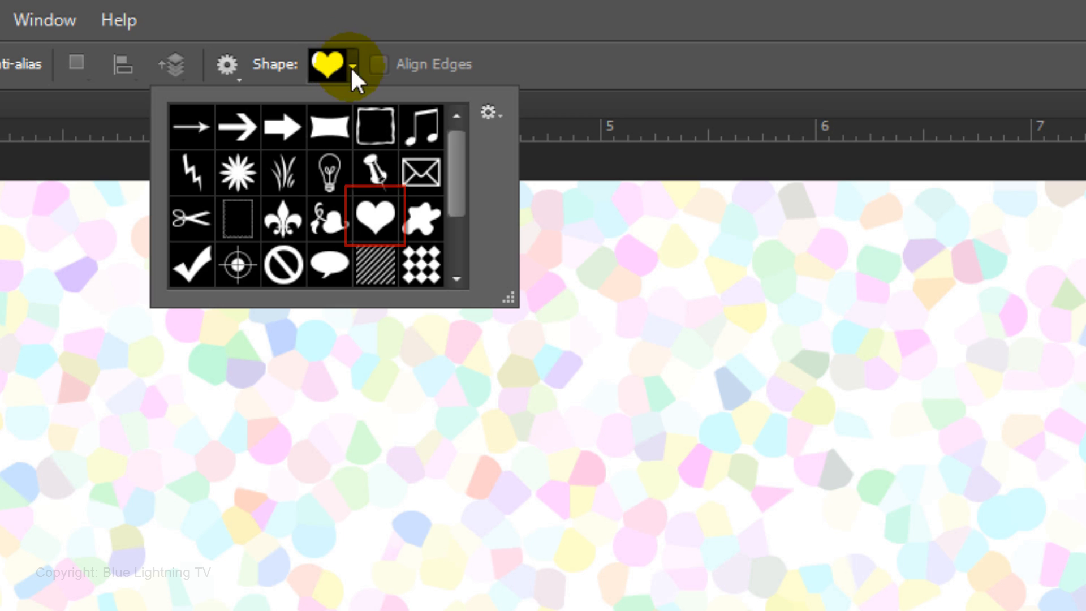
click(488, 110)
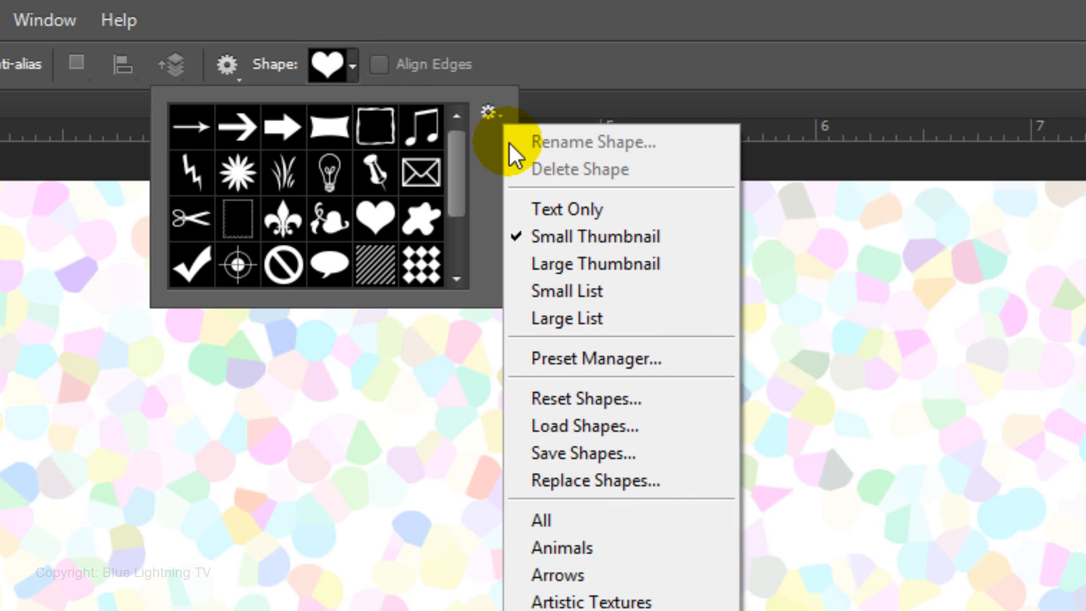
click(575, 396)
click(656, 574)
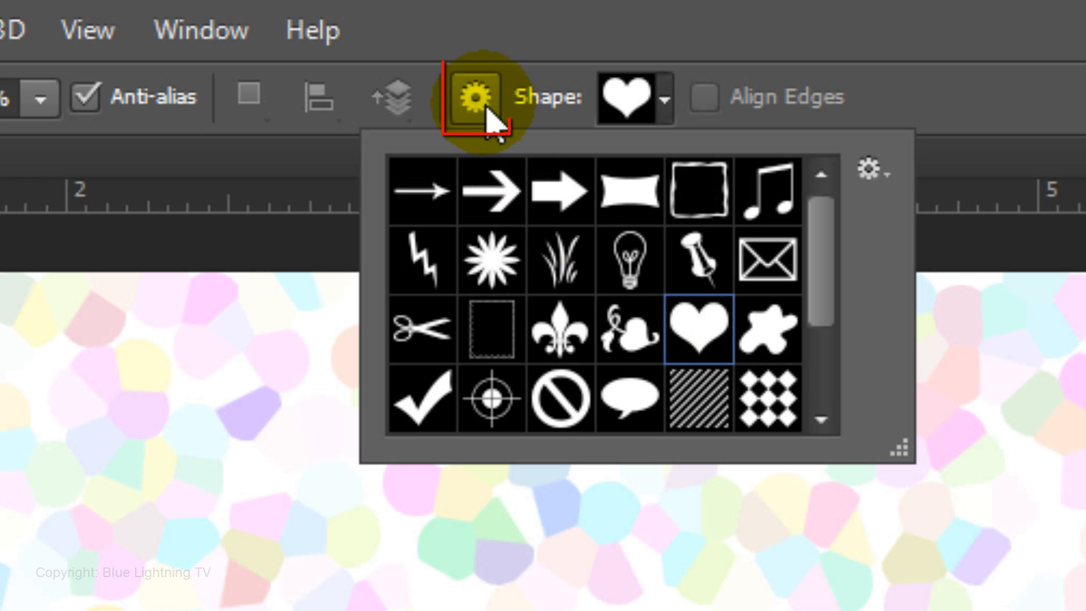
- Check the shape's geometry options and draw a large black heart outward from the canvas centre on Layer 1
click(485, 112)
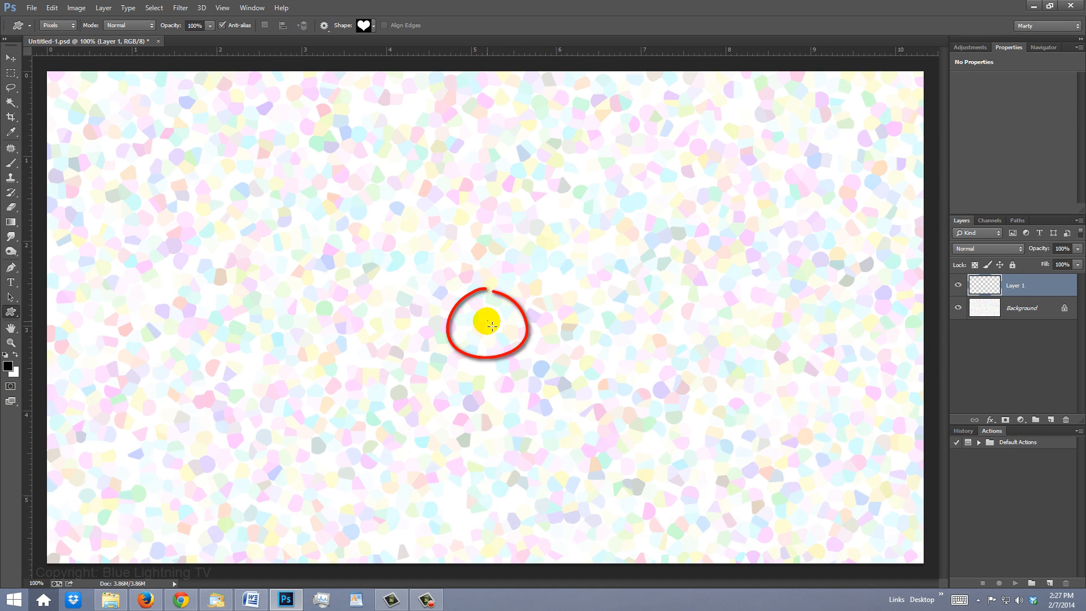
mouse_move(486, 320)
mouse_down()
mouse_move(686, 158)
mouse_move(801, 120)
mouse_up()
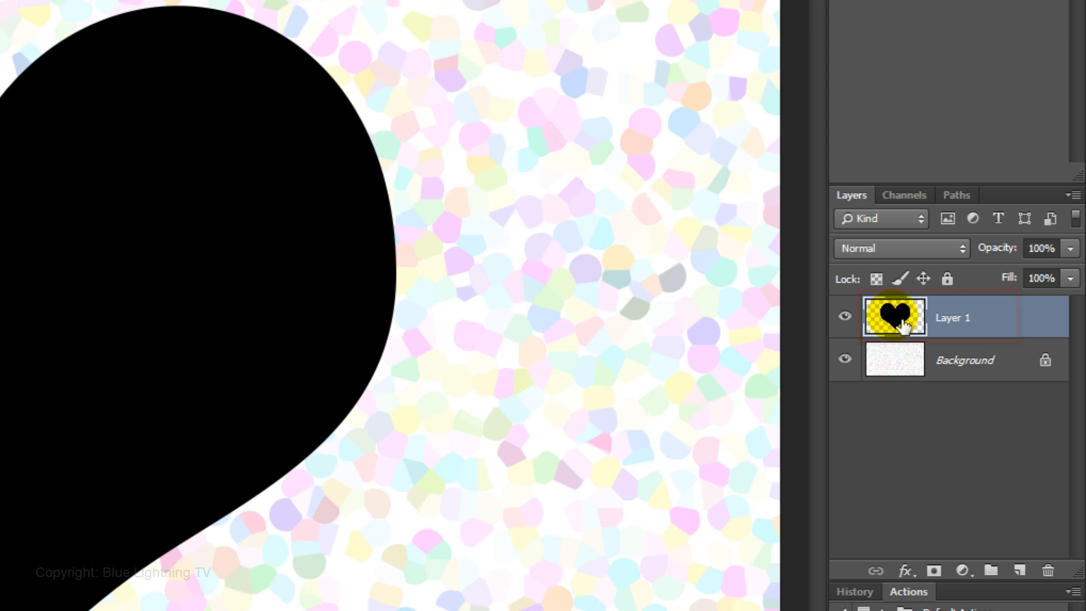
- Add a Gradient Overlay to the heart layer and set the gradient's left color stop to ff0000
double_click(903, 326)
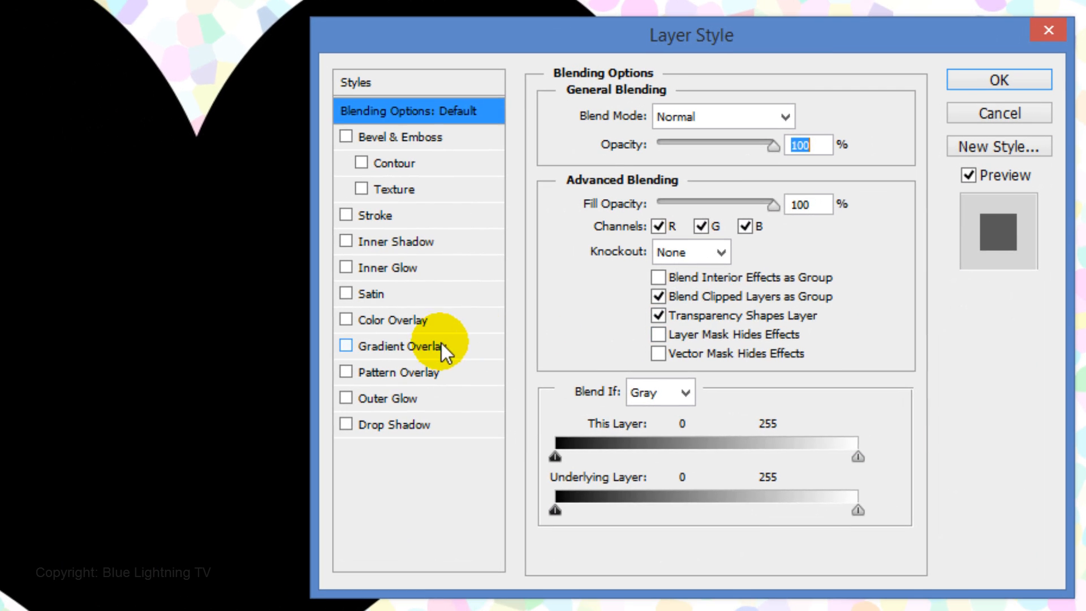
click(152, 357)
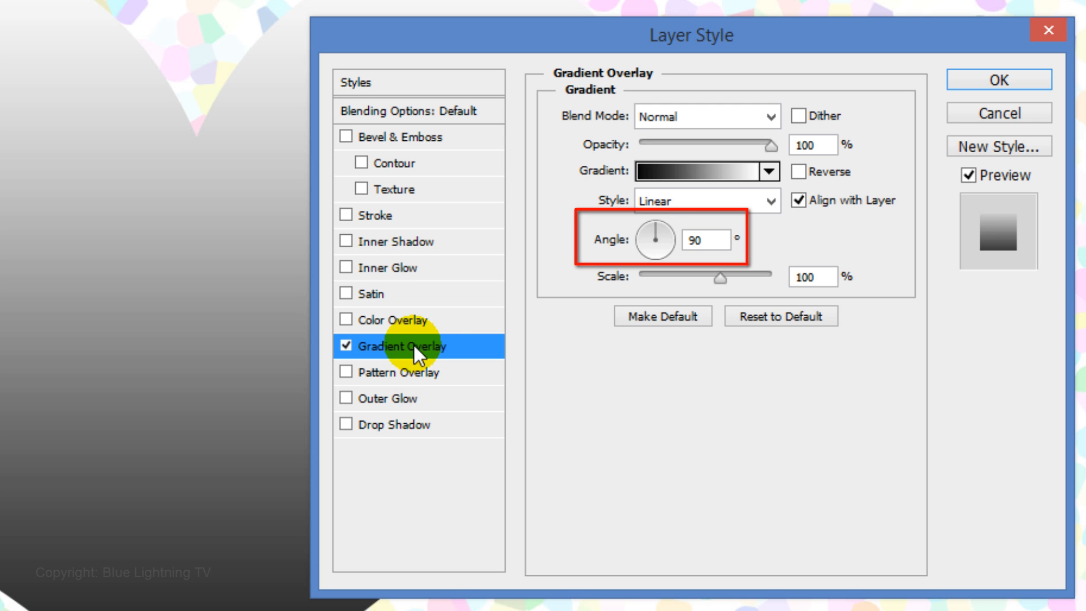
click(690, 172)
click(160, 437)
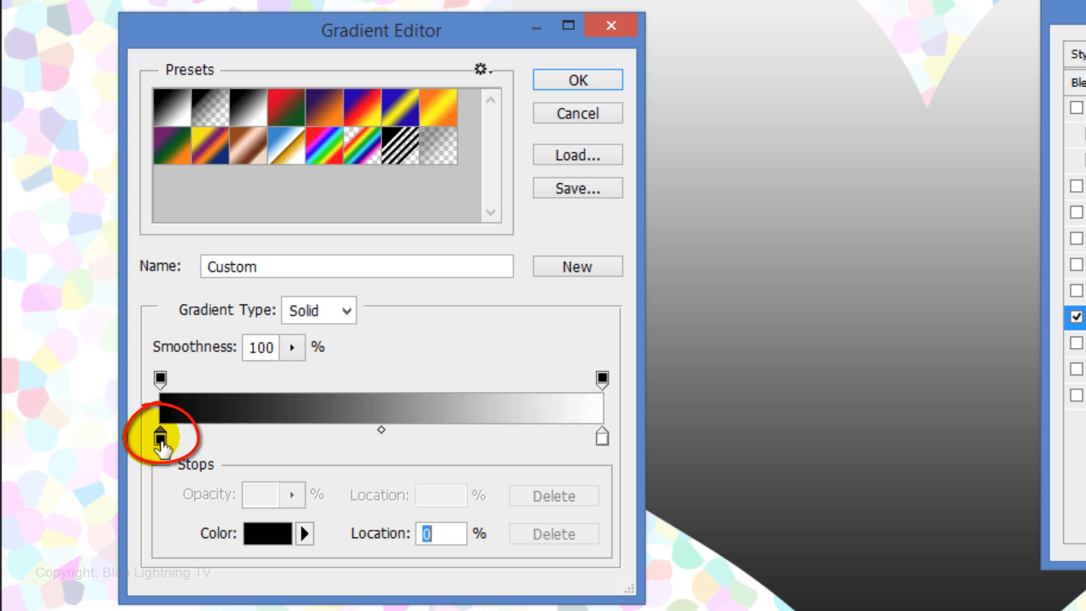
click(256, 540)
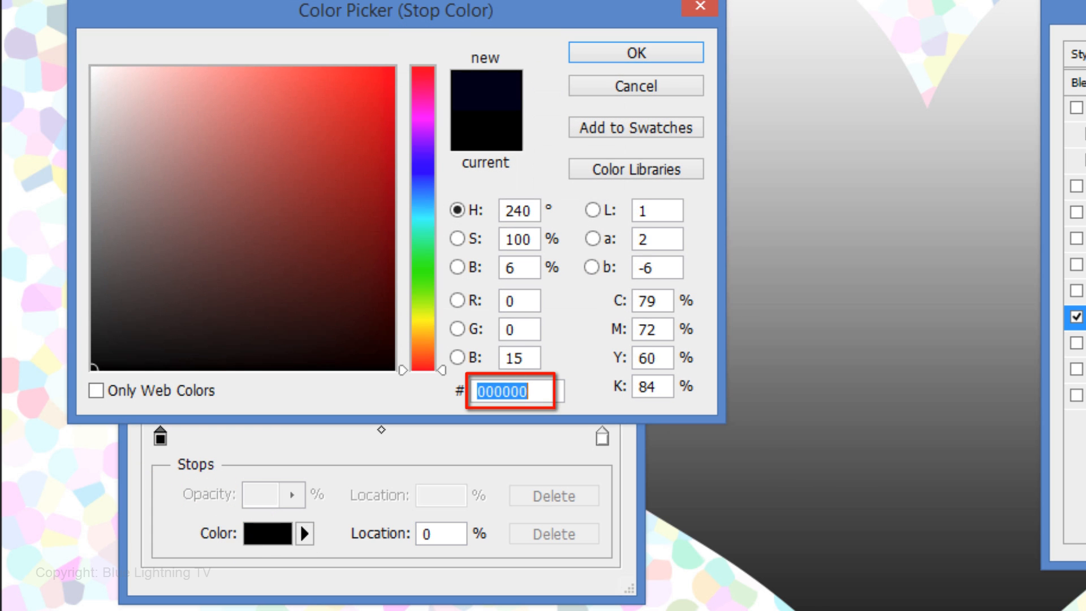
text(ff0000)
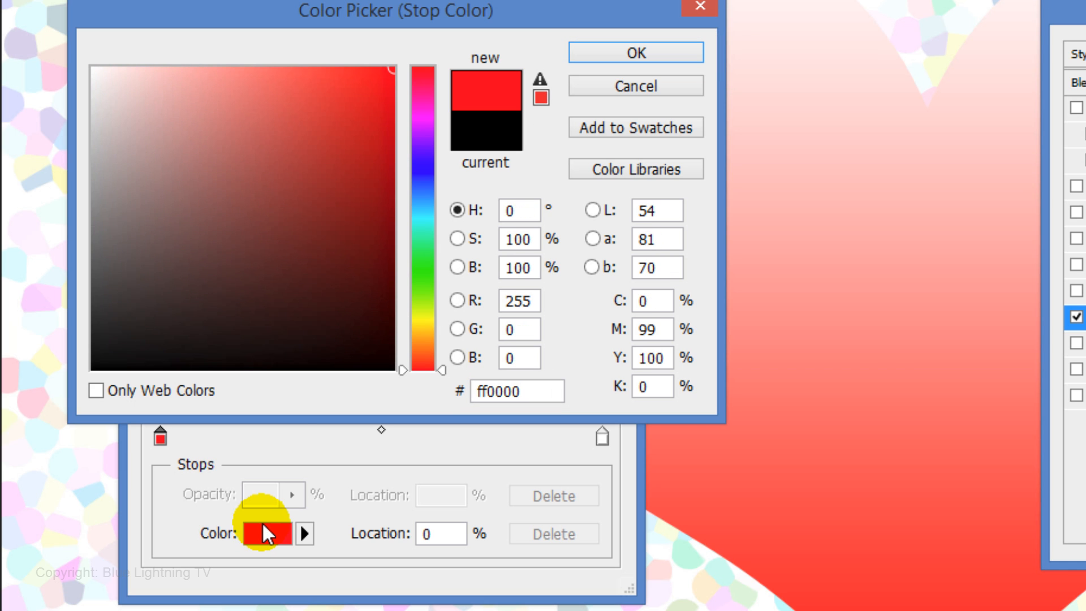
key(Return)
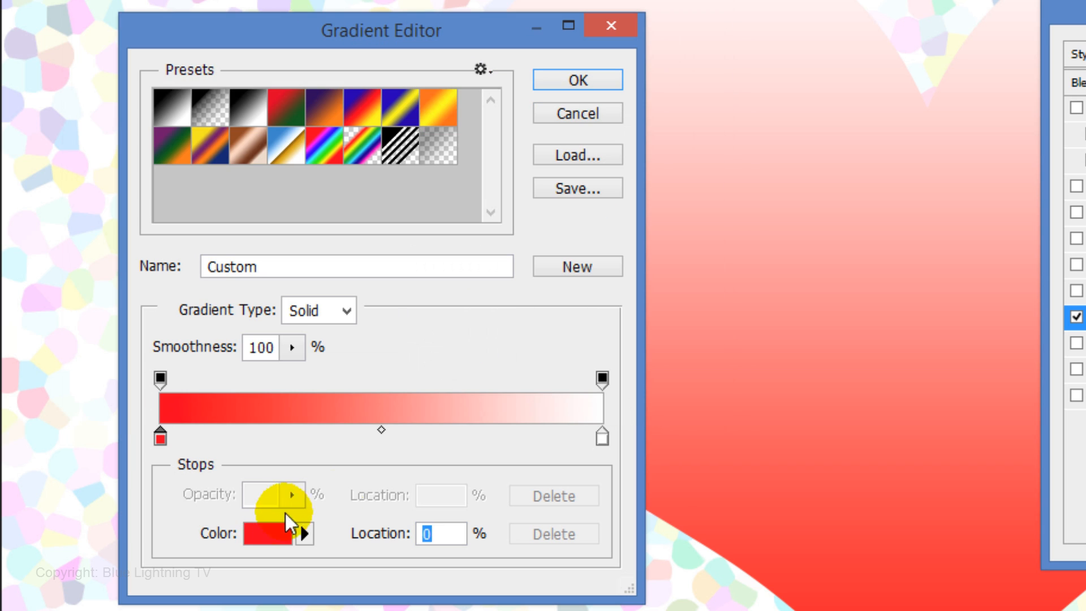
- Set the gradient's right color stop to ff00e4 and accept the edited gradient
click(602, 435)
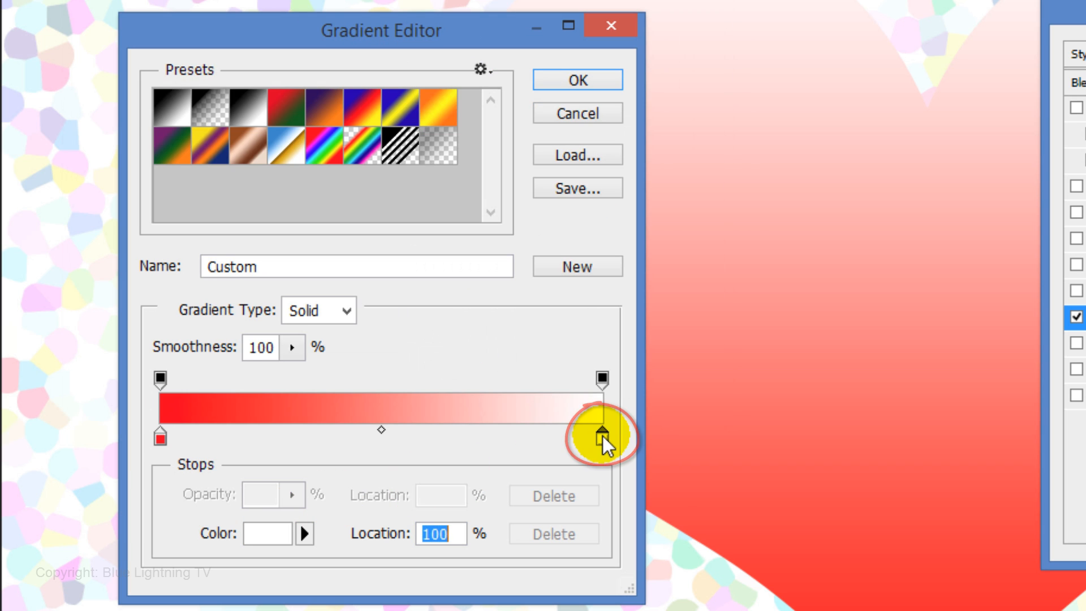
click(278, 538)
text(f)
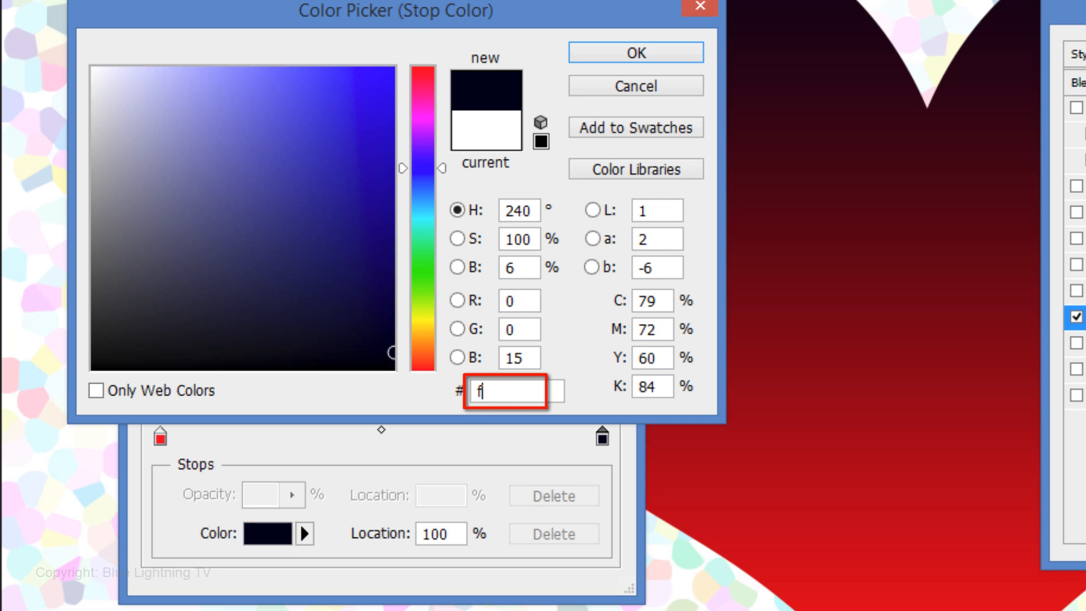
text(f00e4)
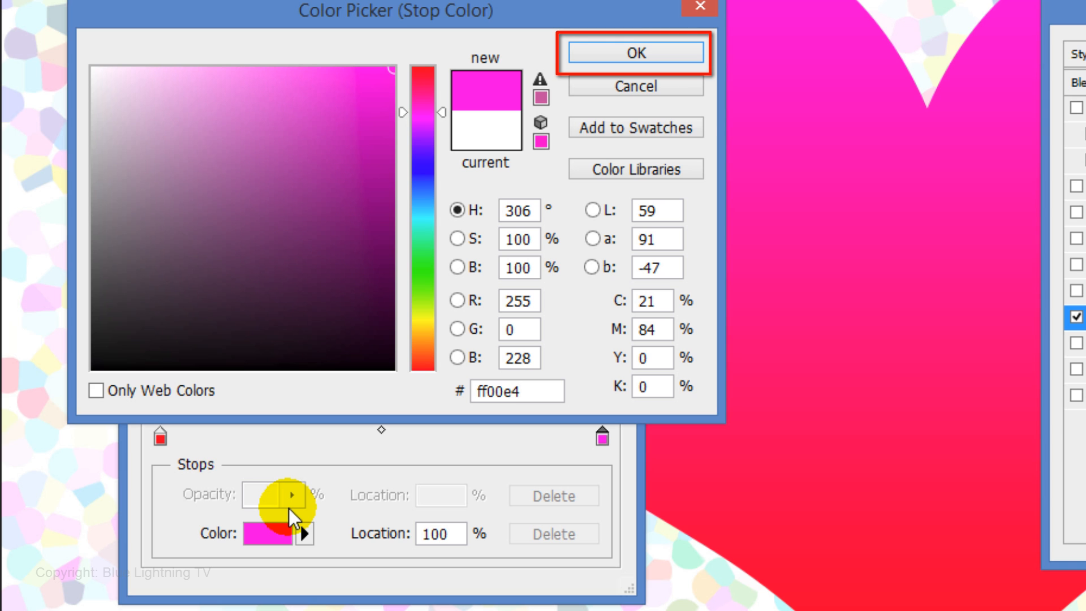
key(Return)
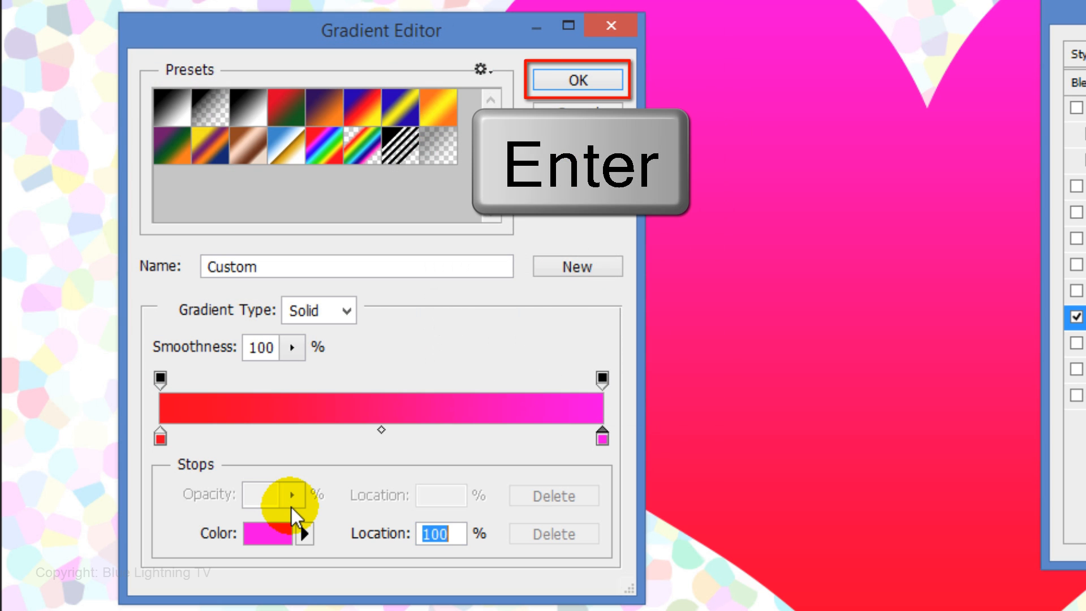
key(Return)
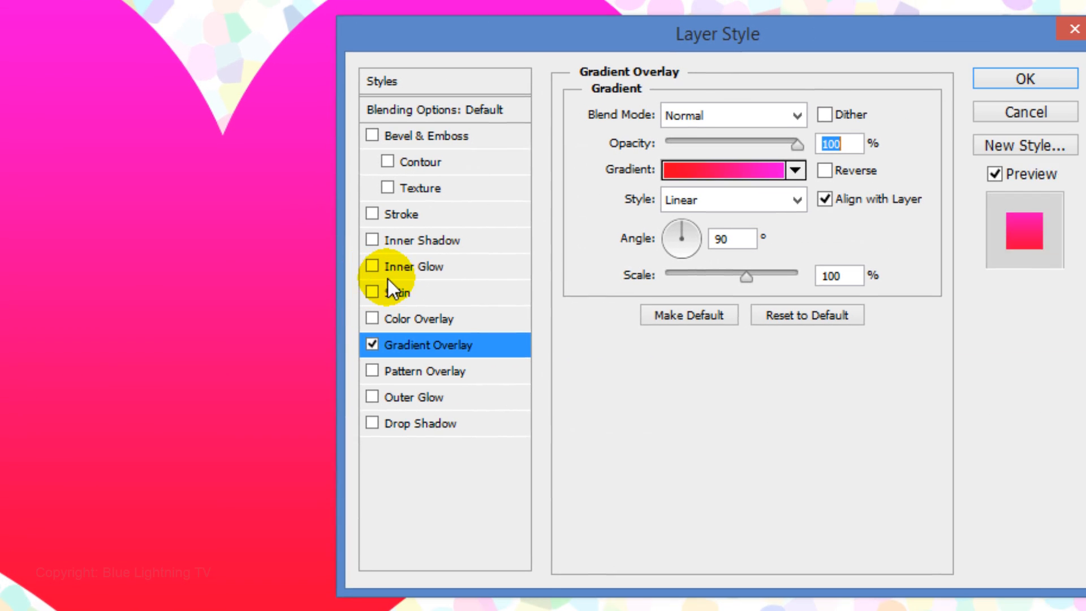
- Add an Inner Glow to the heart with Normal blend mode and 23% opacity
click(395, 267)
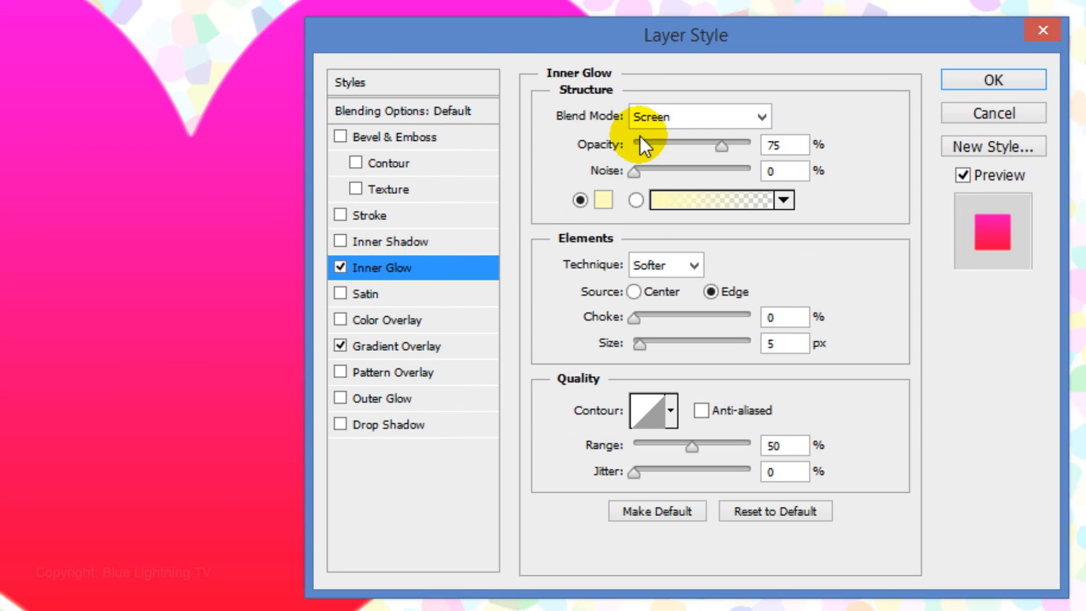
click(690, 118)
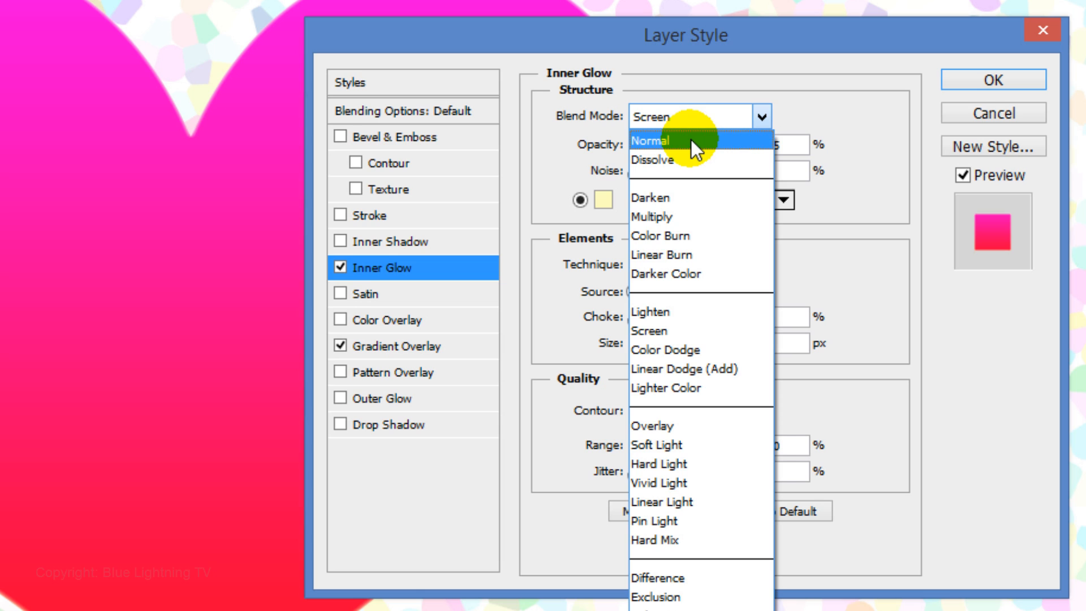
click(691, 139)
double_click(773, 145)
text(23)
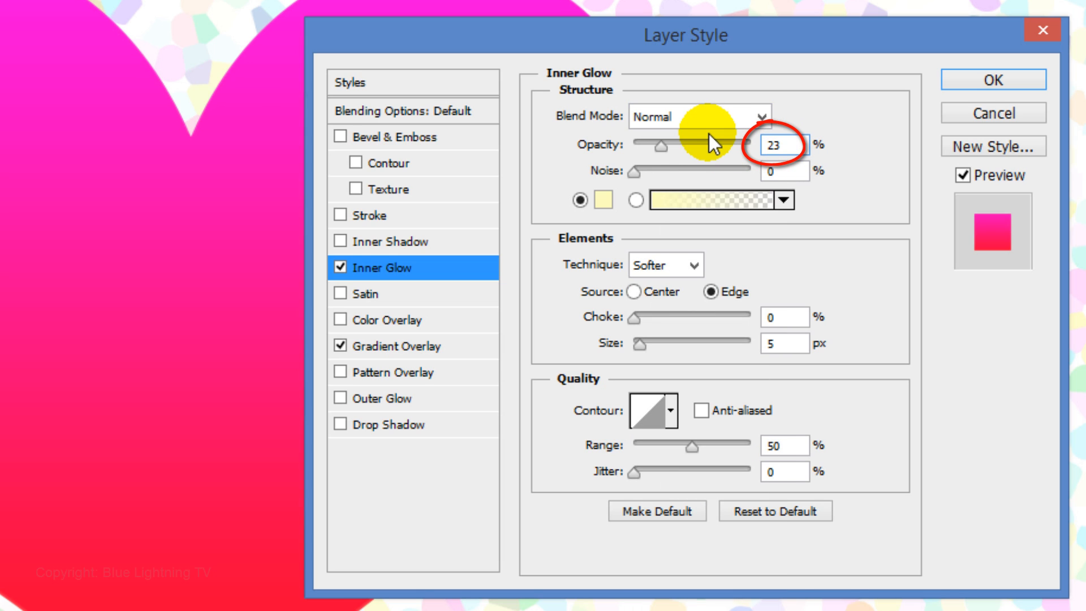
- Change the Inner Glow color to black (000000)
click(605, 204)
drag(136, 508, 12, 559)
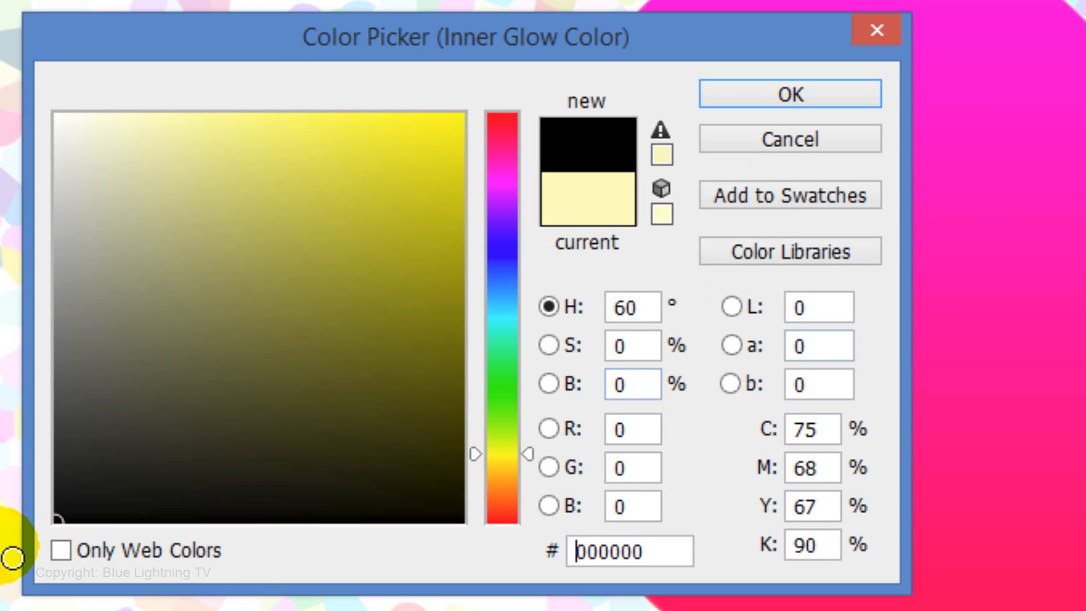
click(788, 93)
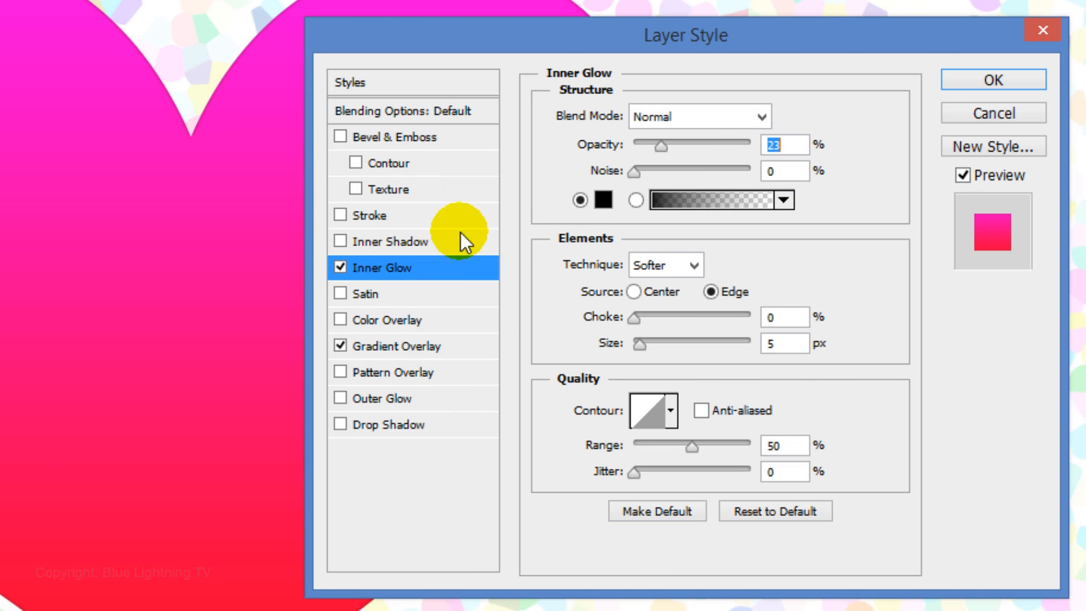
- Set the Inner Glow's choke to 20% and its size to 60 px
double_click(770, 317)
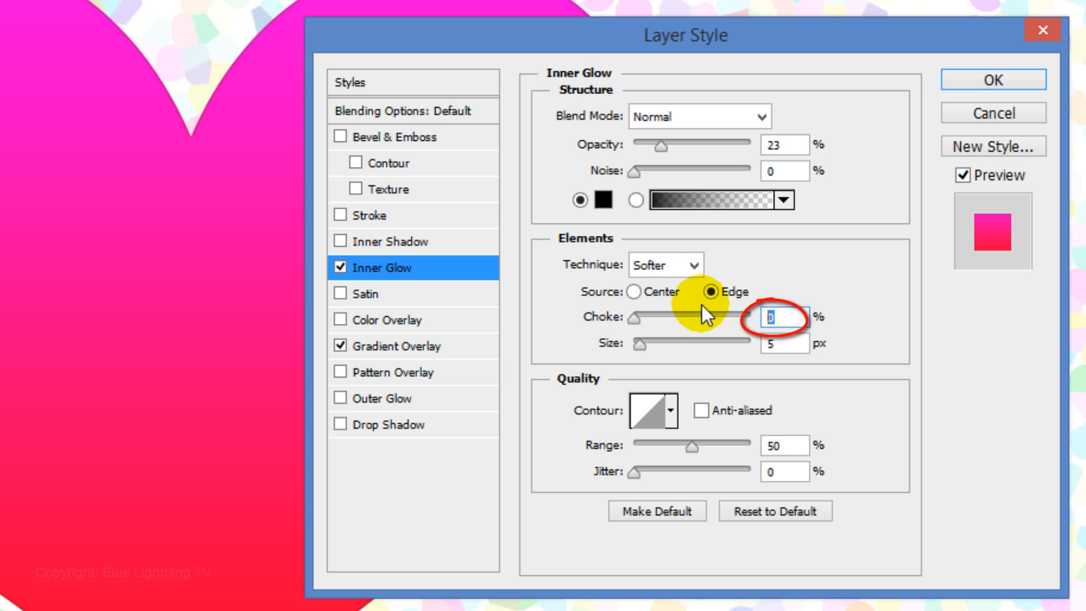
double_click(772, 343)
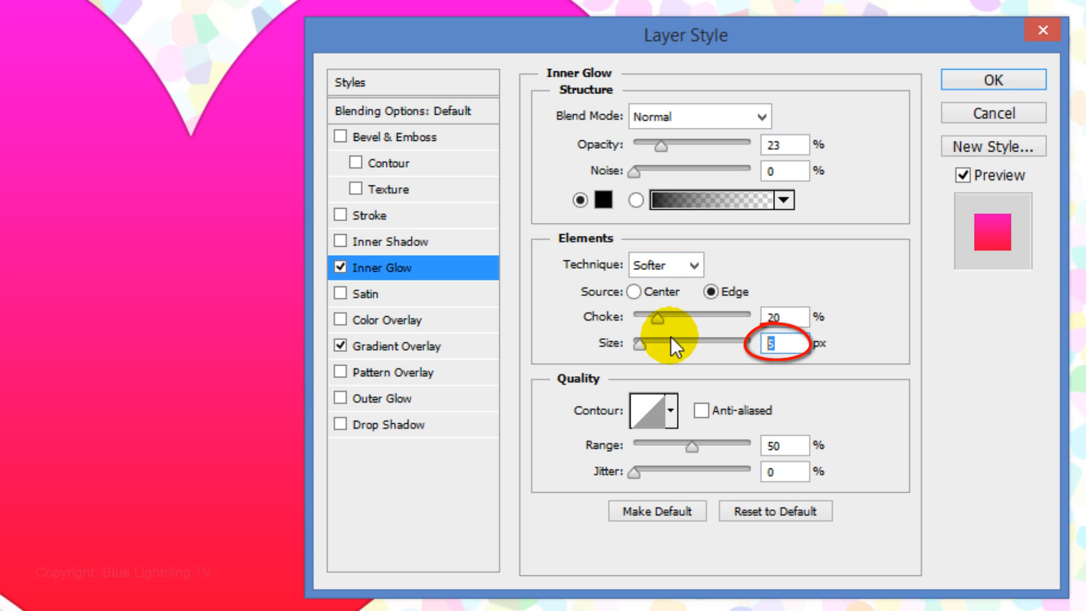
text(60)
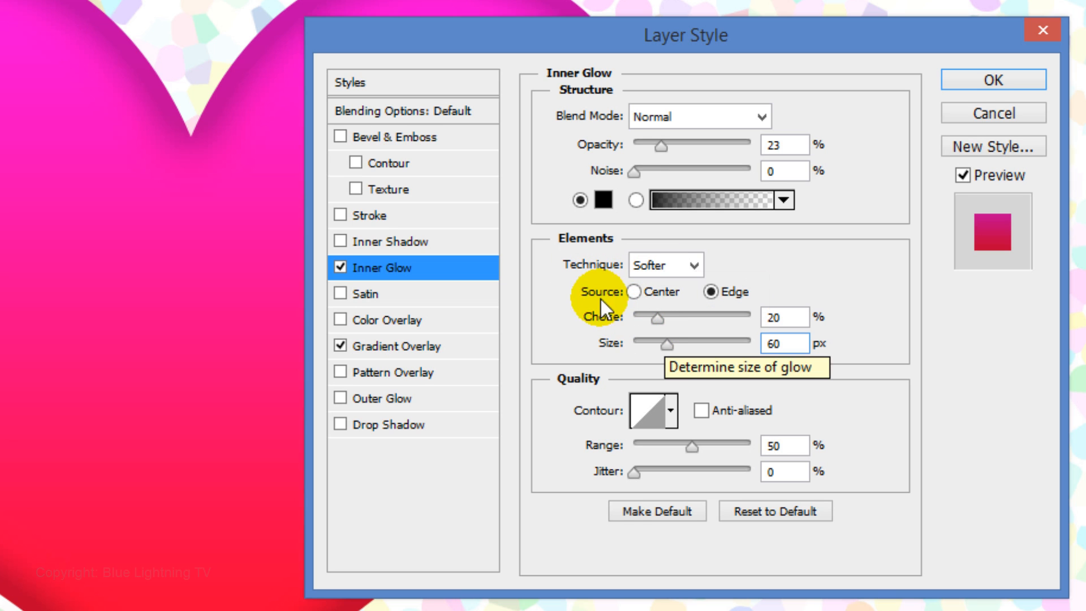
- Add a Chisel Hard Inner Bevel to the heart with direction Up, 2 px size and 16 px soften
click(394, 139)
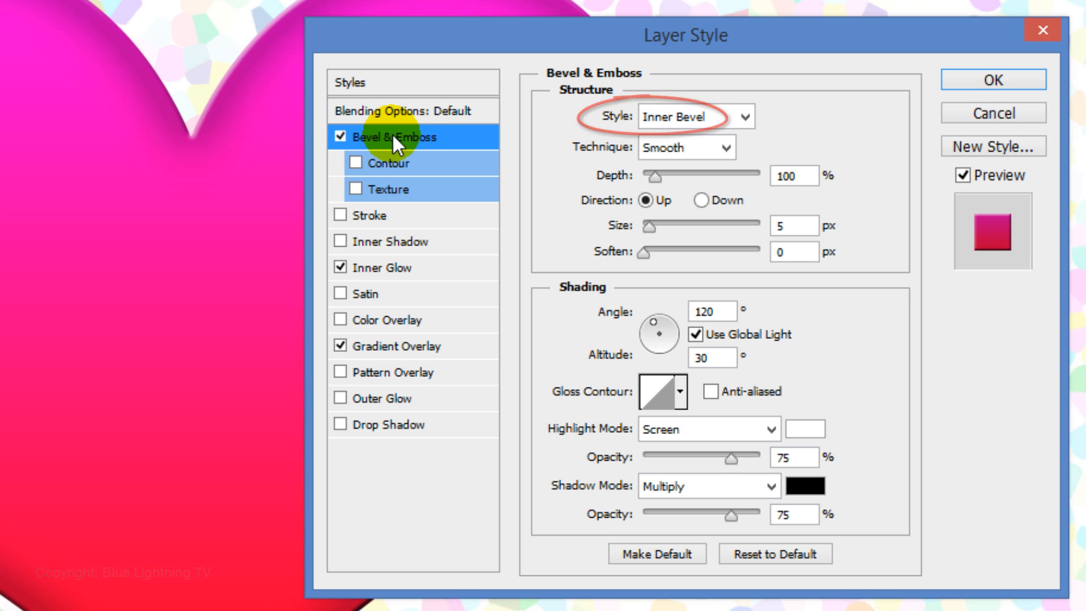
click(688, 148)
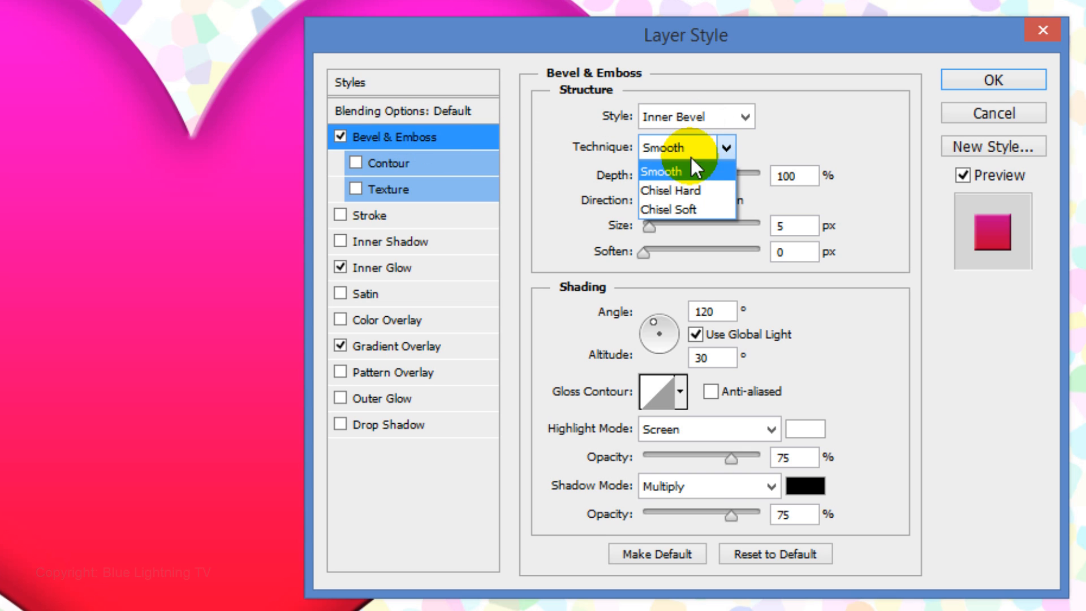
click(696, 189)
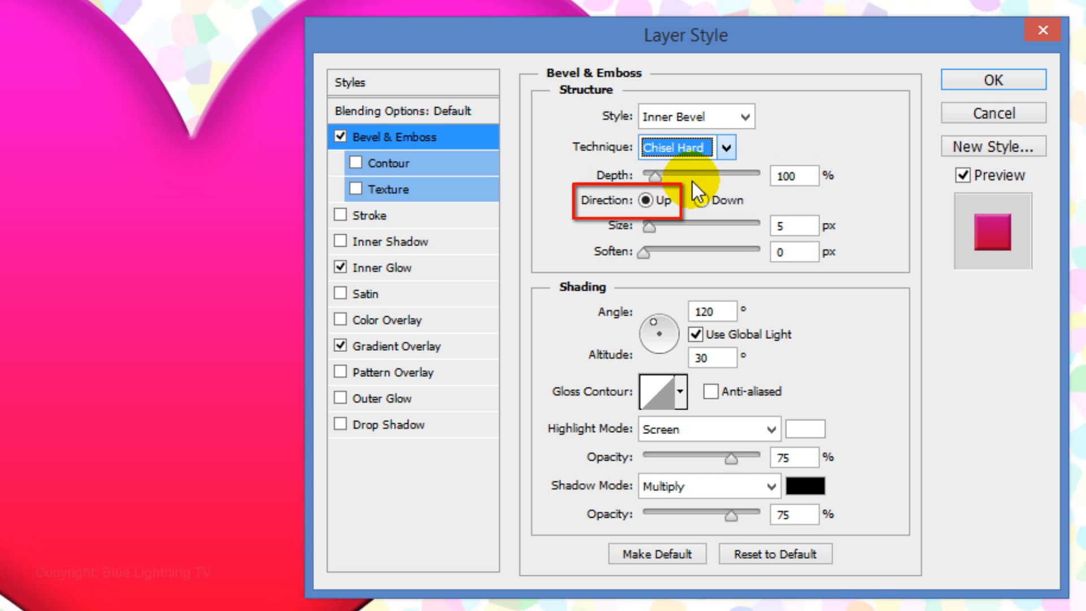
double_click(786, 225)
text(2)
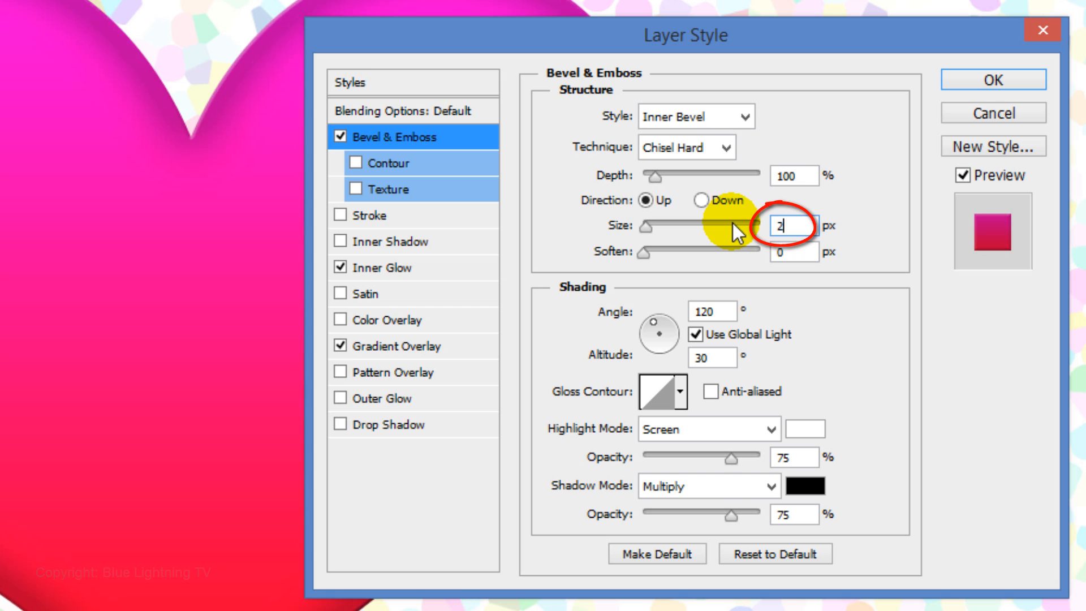
double_click(778, 252)
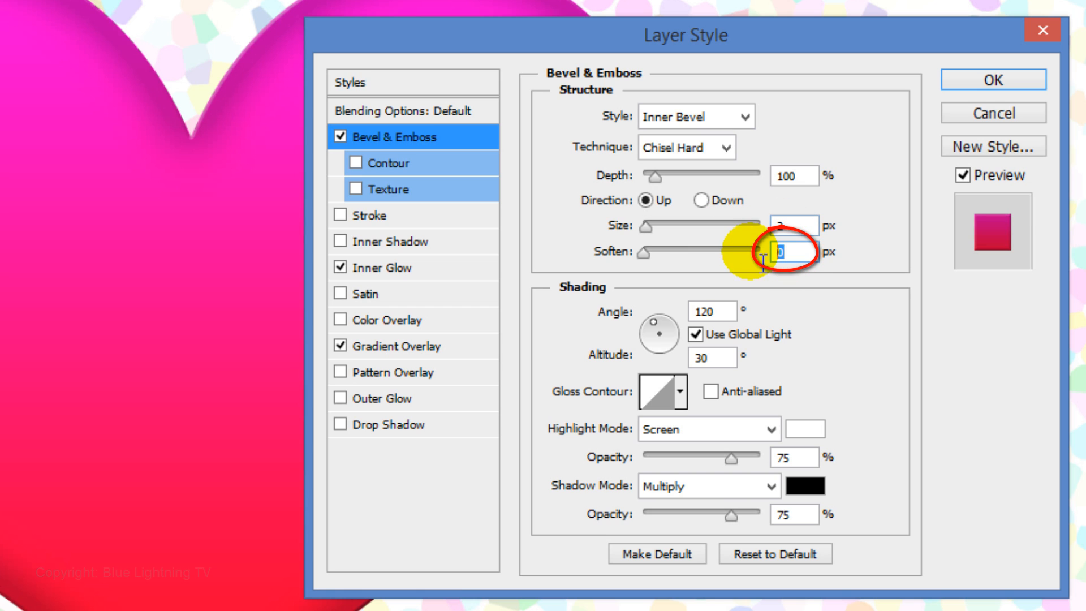
text(16)
key(Tab)
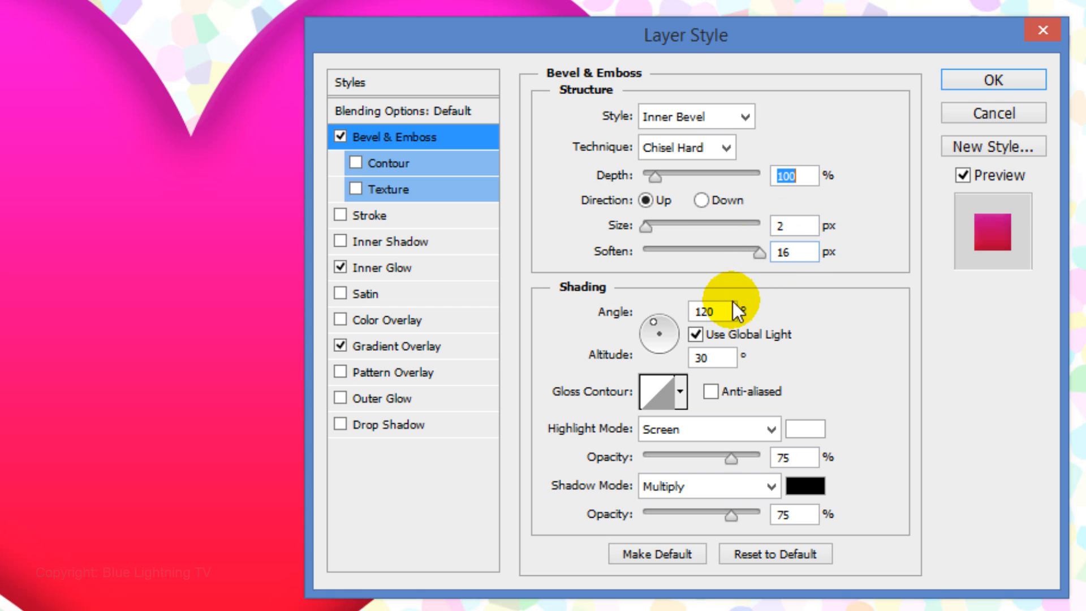
- Turn off Use Global Light for the bevel and set its angle to 90° and altitude to 37°
click(696, 335)
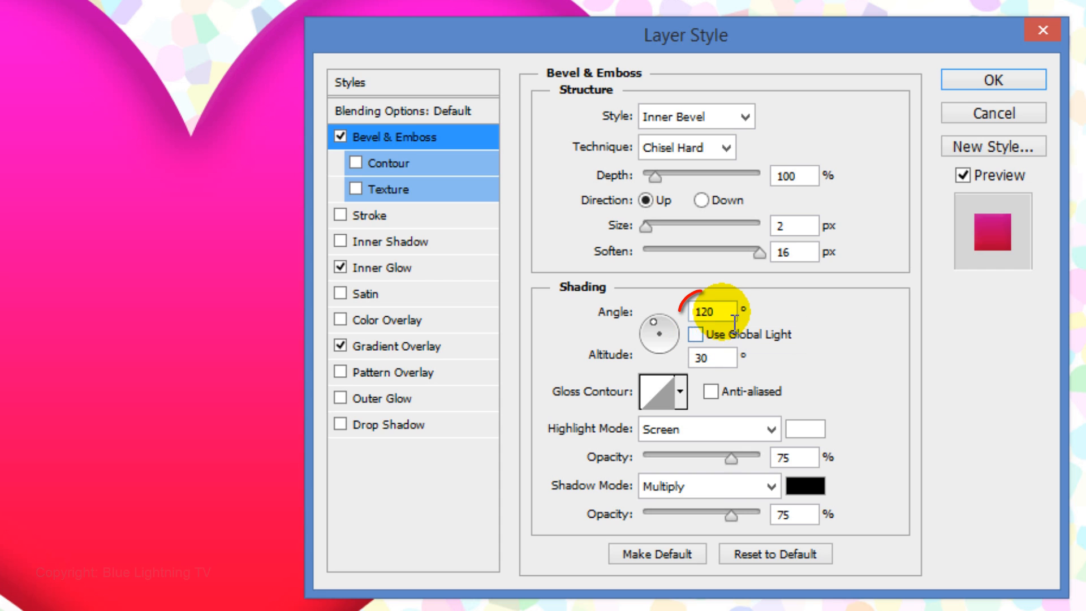
double_click(704, 311)
text(90)
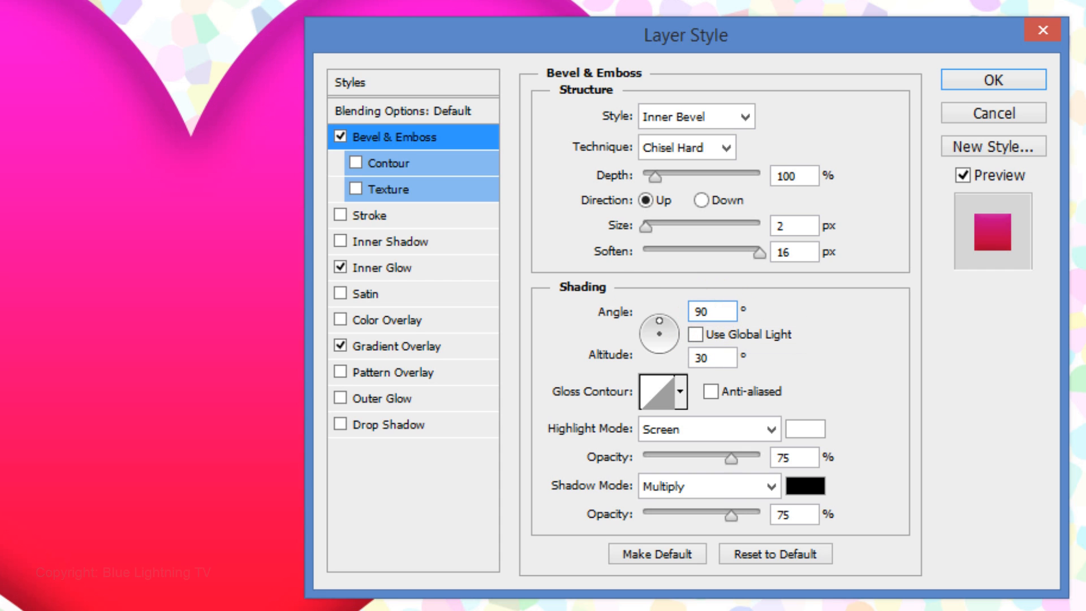
double_click(715, 362)
text(37)
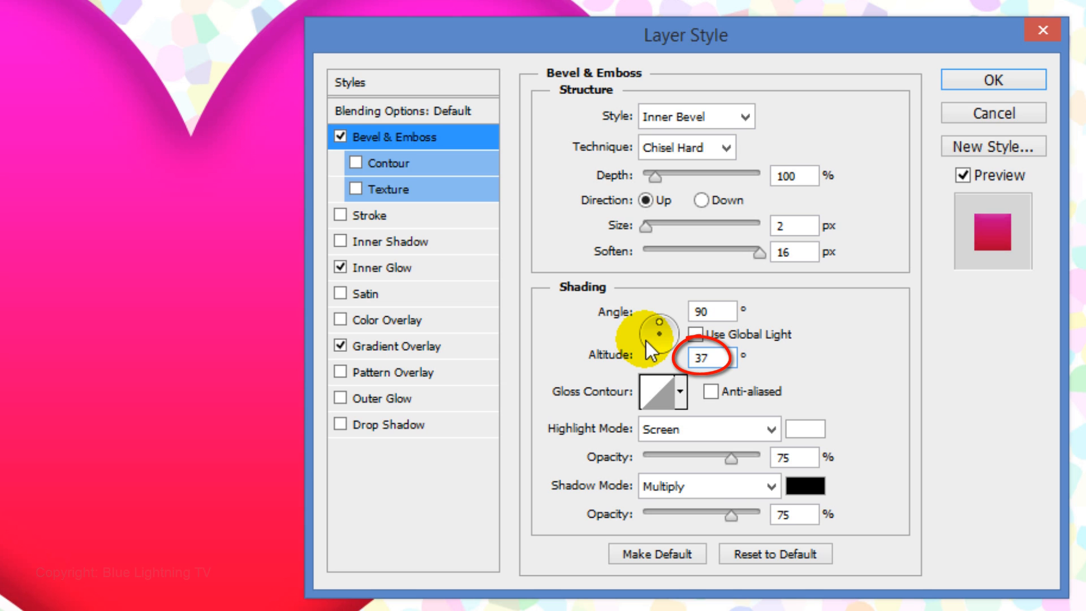
key(Tab)
- Set the bevel's highlight mode to Color Dodge with 100% opacity
click(774, 428)
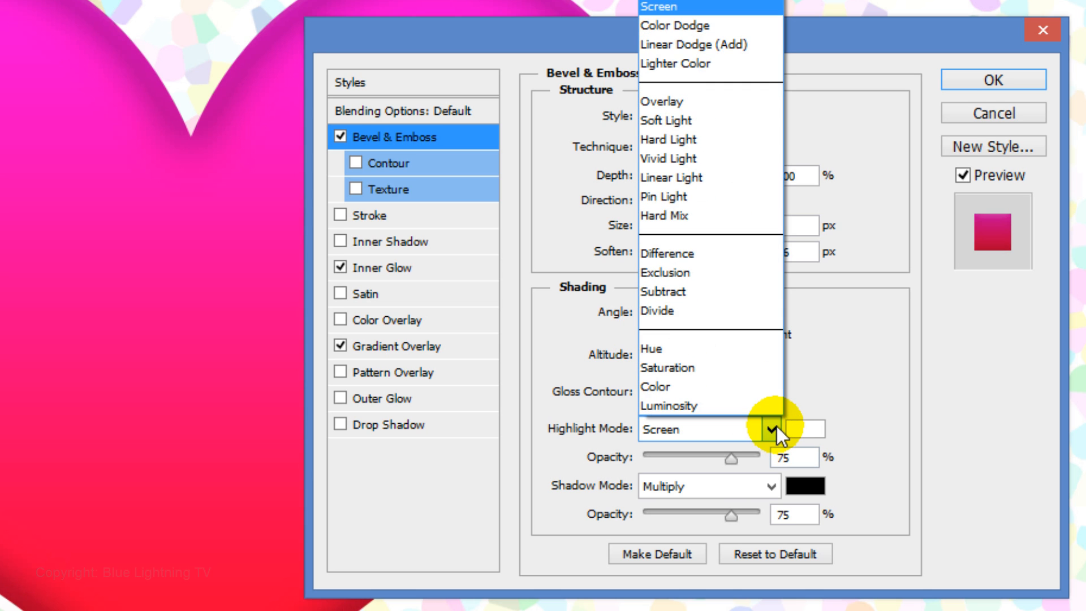
click(707, 26)
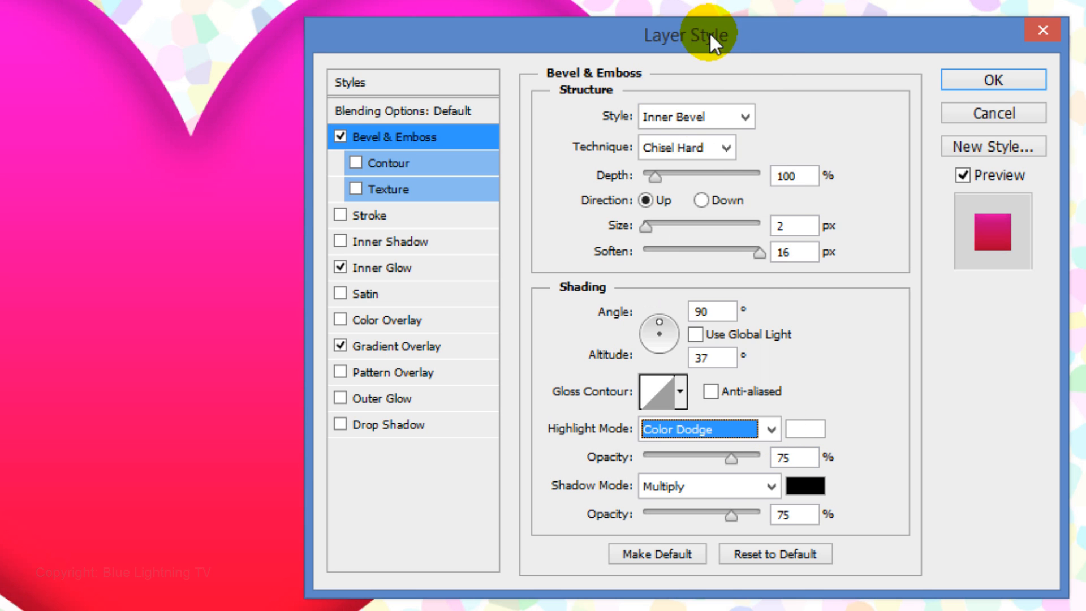
mouse_move(731, 459)
mouse_down()
mouse_move(804, 478)
mouse_move(790, 475)
mouse_up()
- Set the bevel's shadow mode to Color Dodge with 100% opacity
click(770, 488)
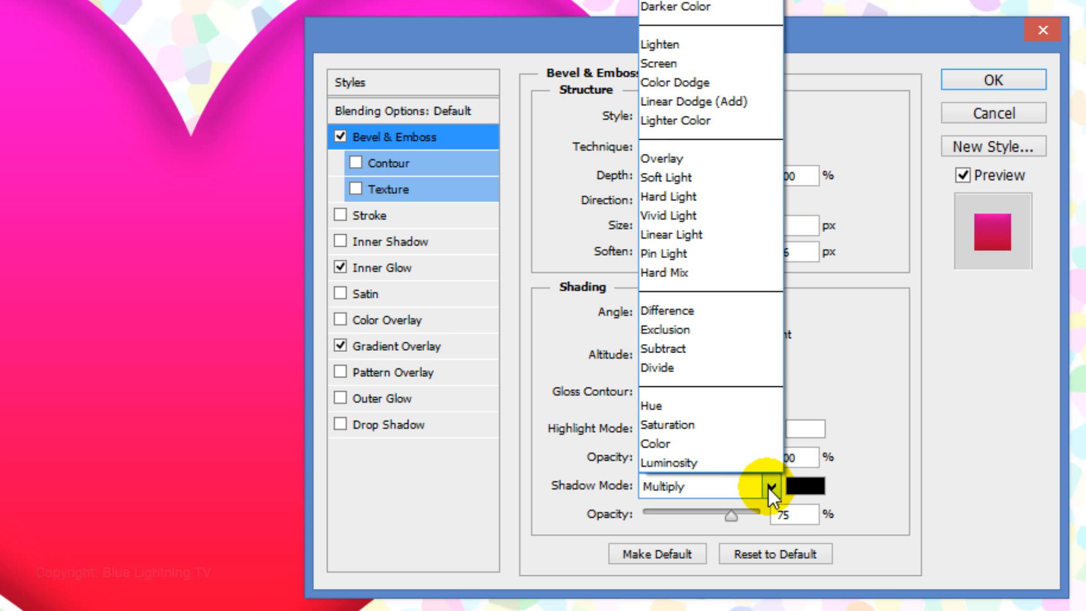
click(719, 88)
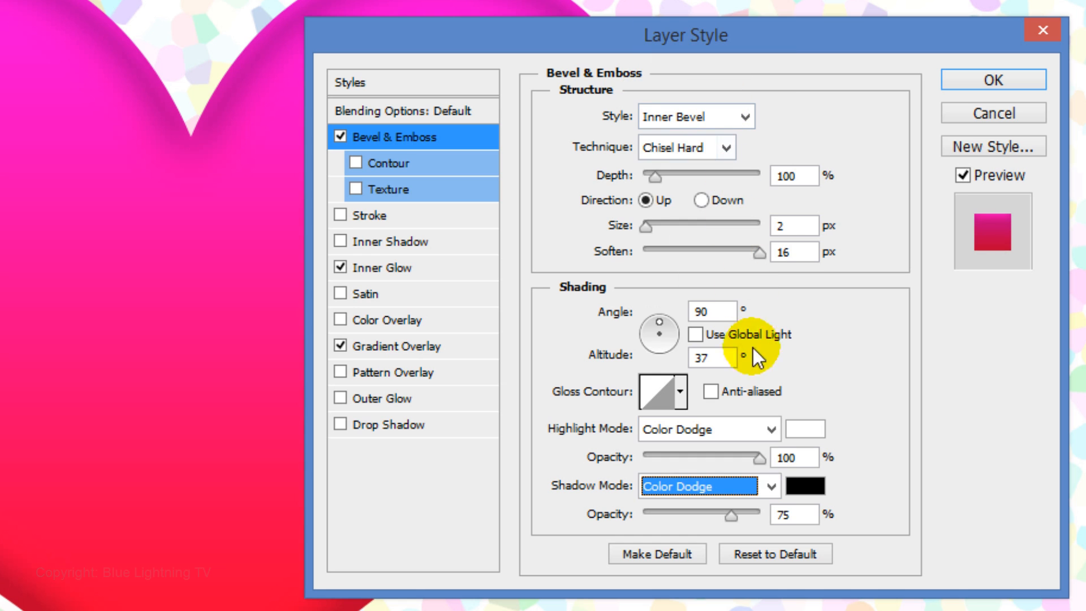
double_click(789, 514)
text(100)
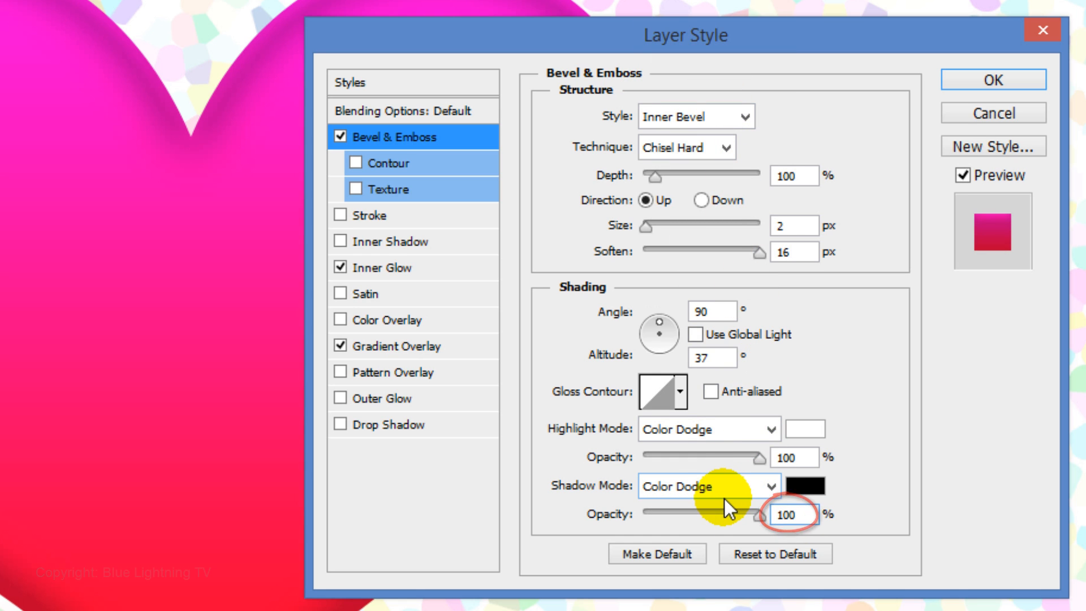
key(Tab)
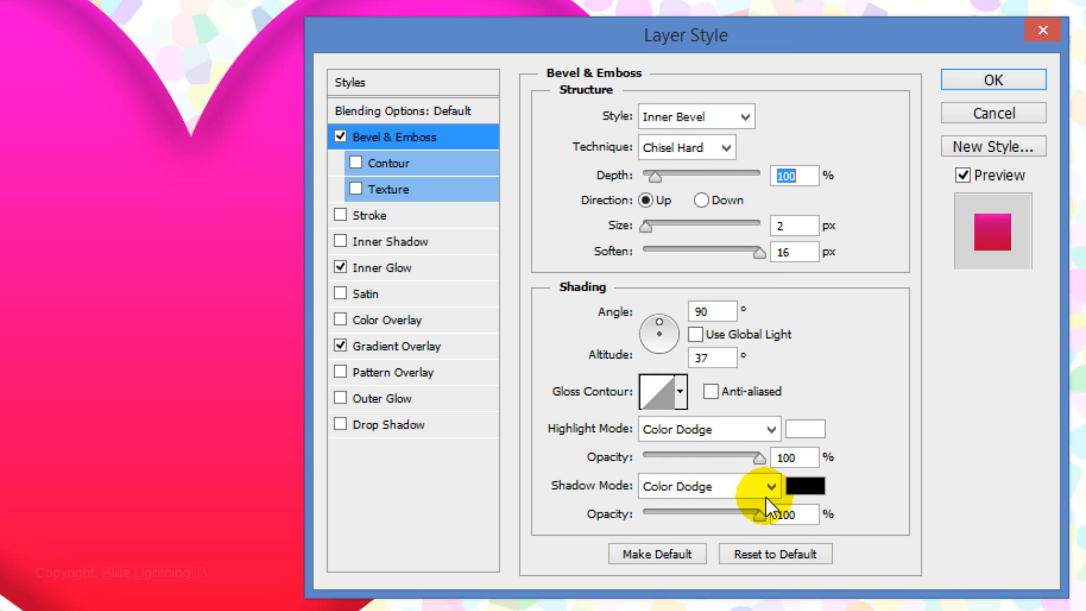
- Change the bevel's shadow color to white (ffffff) and enable the bevel's Contour option
click(804, 500)
drag(85, 142, 34, 108)
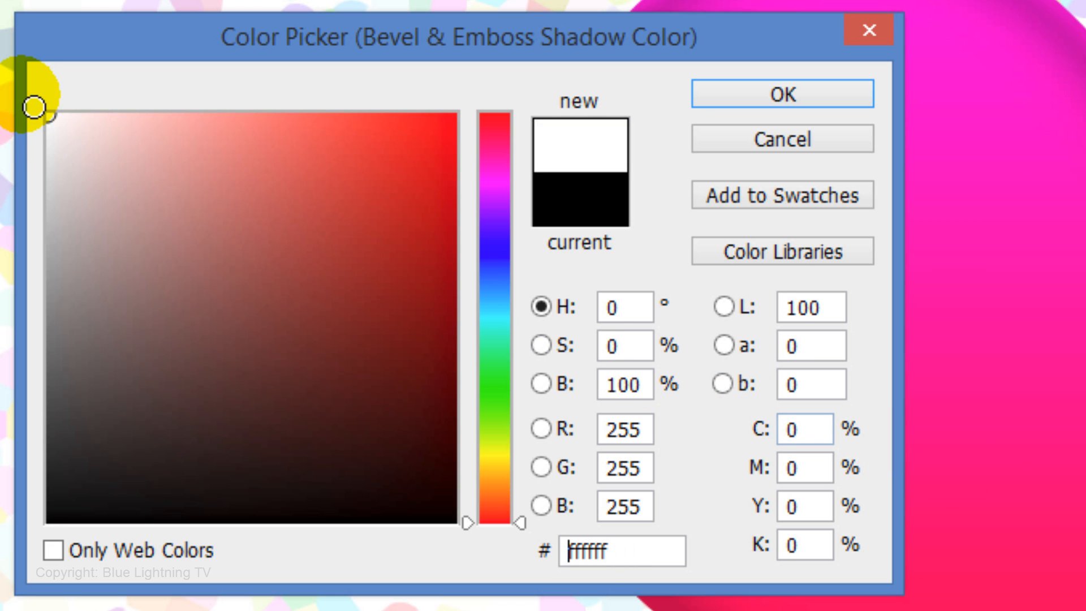
click(729, 97)
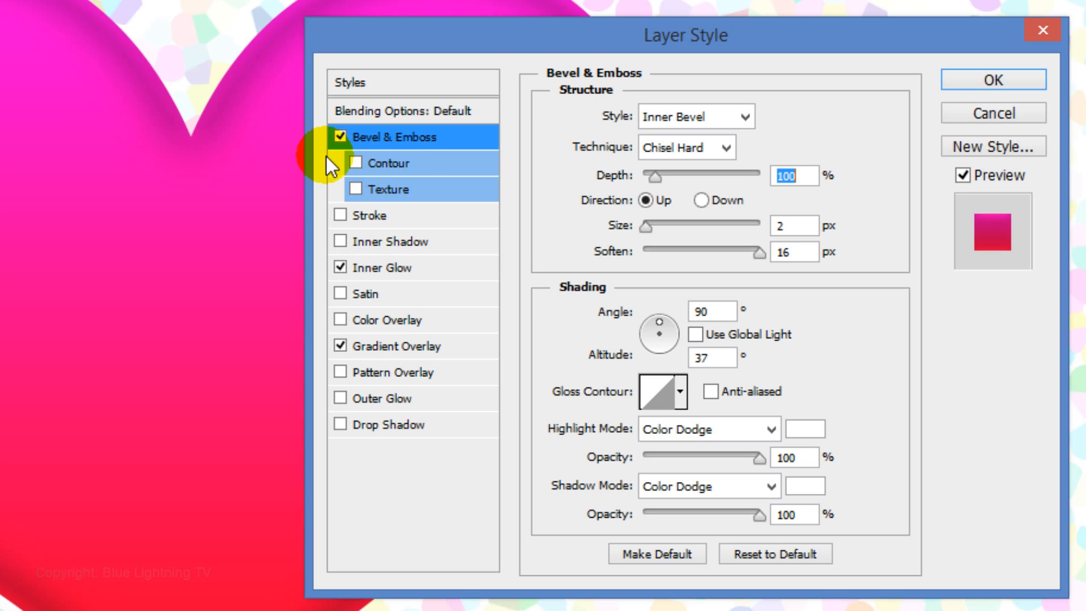
click(355, 163)
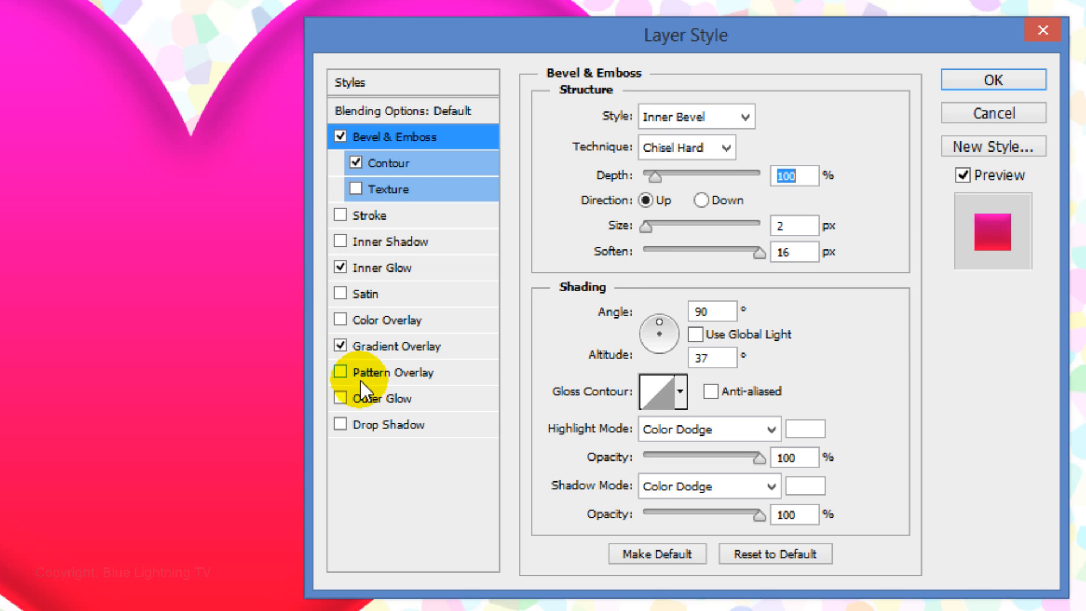
- Add an Outer Glow to the heart with Normal blend mode and 50% opacity
click(393, 397)
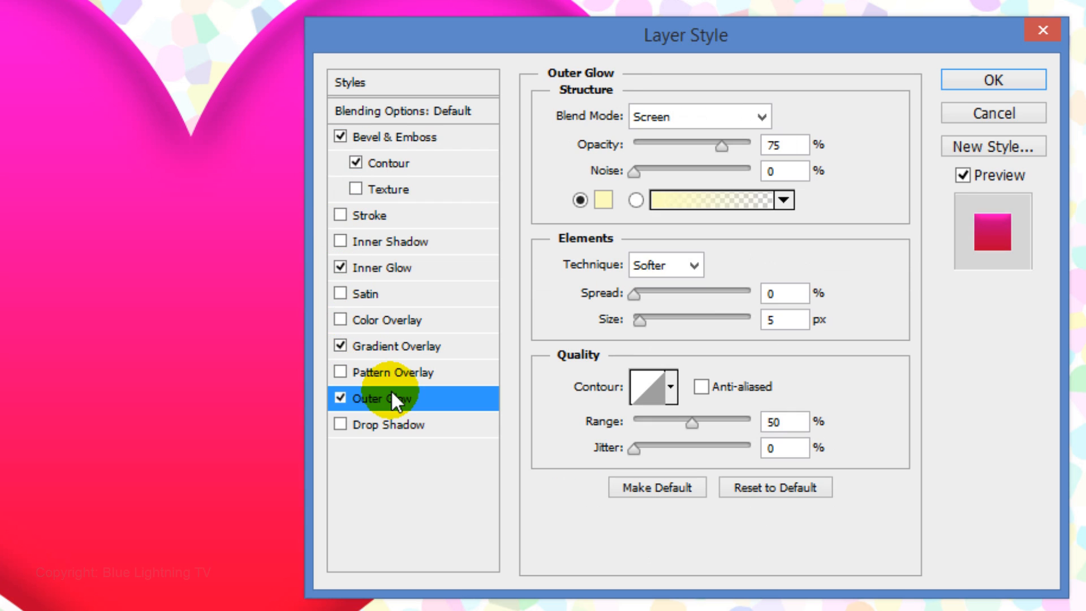
click(679, 117)
click(681, 139)
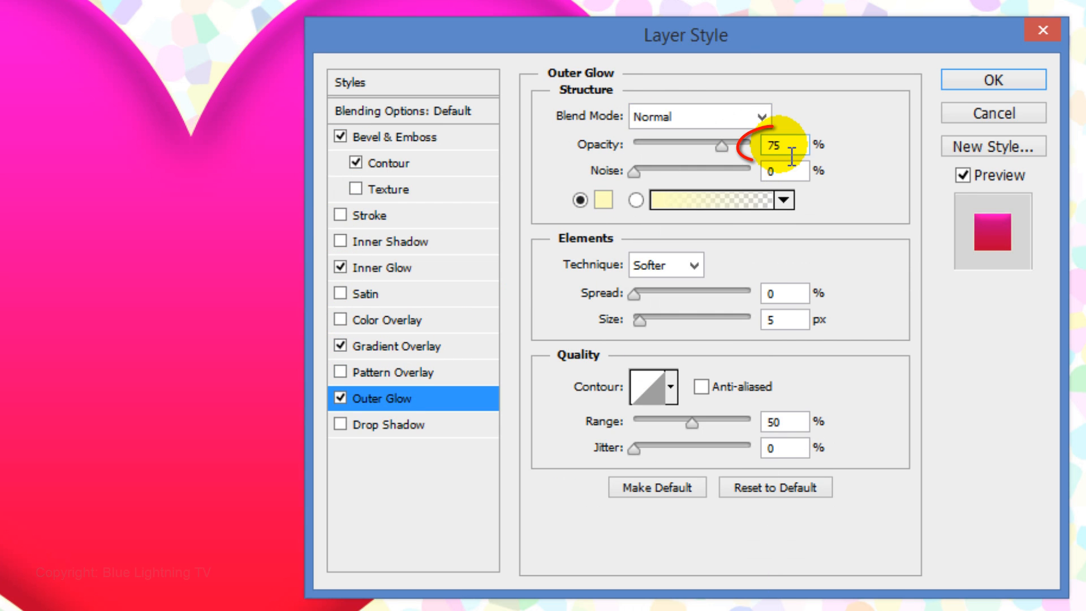
double_click(790, 147)
text(50)
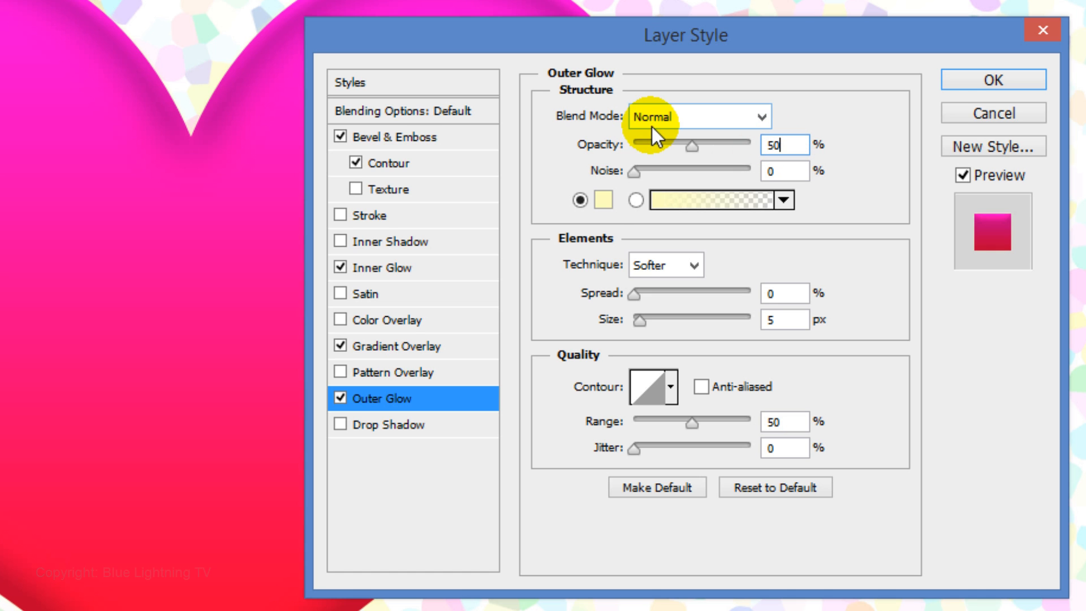
- Change the Outer Glow color to light blue (55d5ff)
click(604, 199)
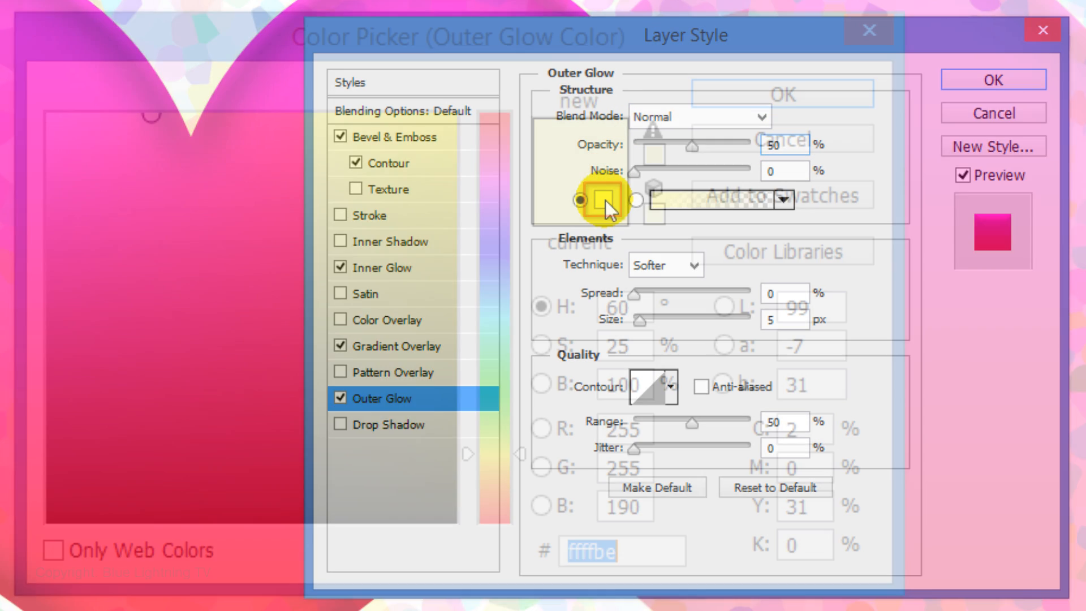
text(55)
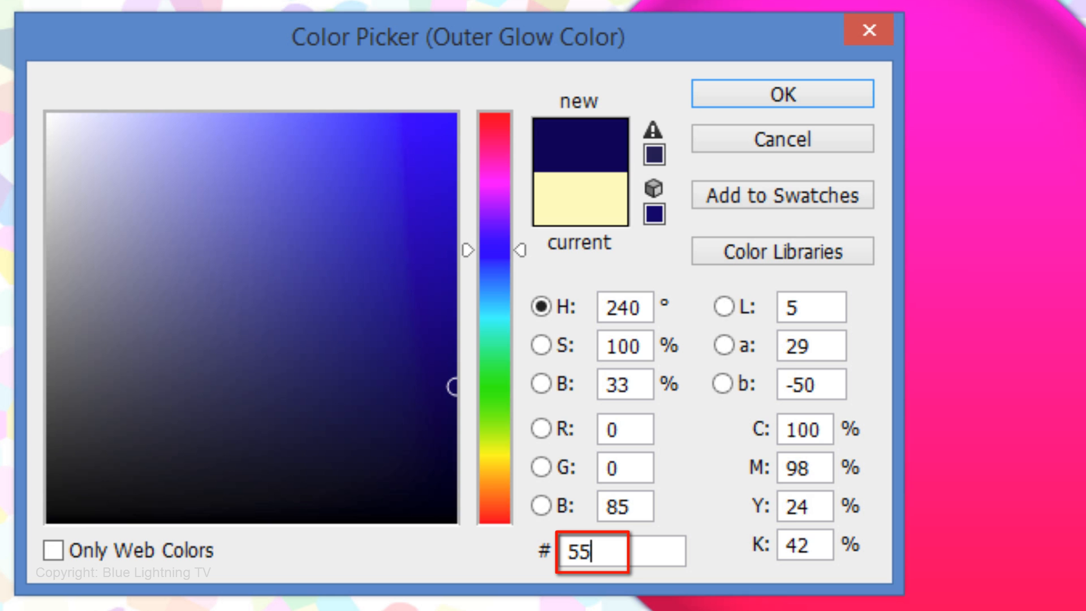
text(d5ff)
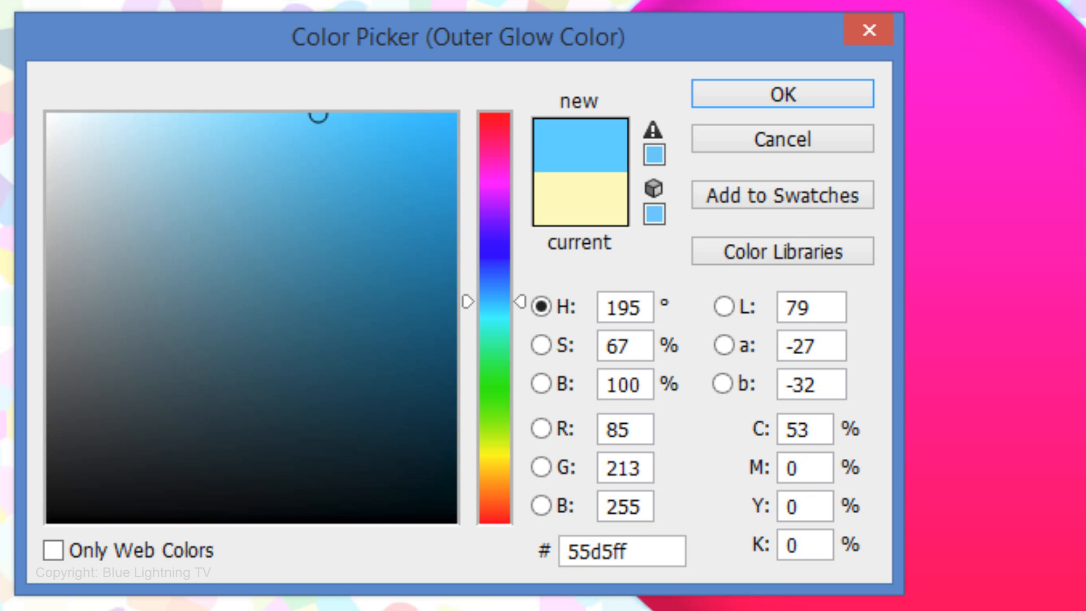
key(Return)
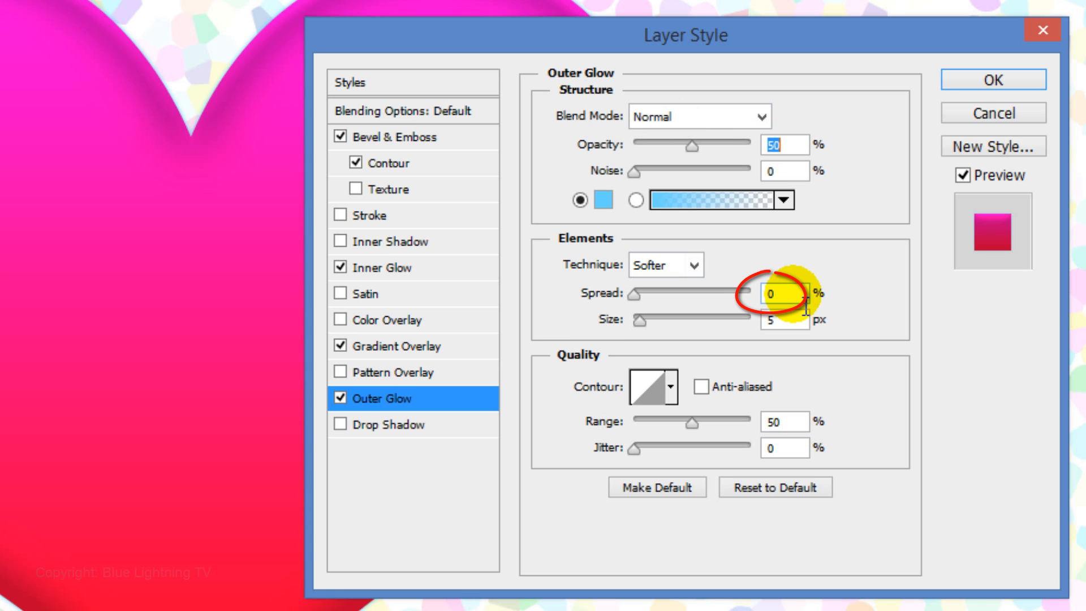
- Set the Outer Glow's spread to 100% and size to 16 px, and apply the layer style
double_click(806, 305)
text(100)
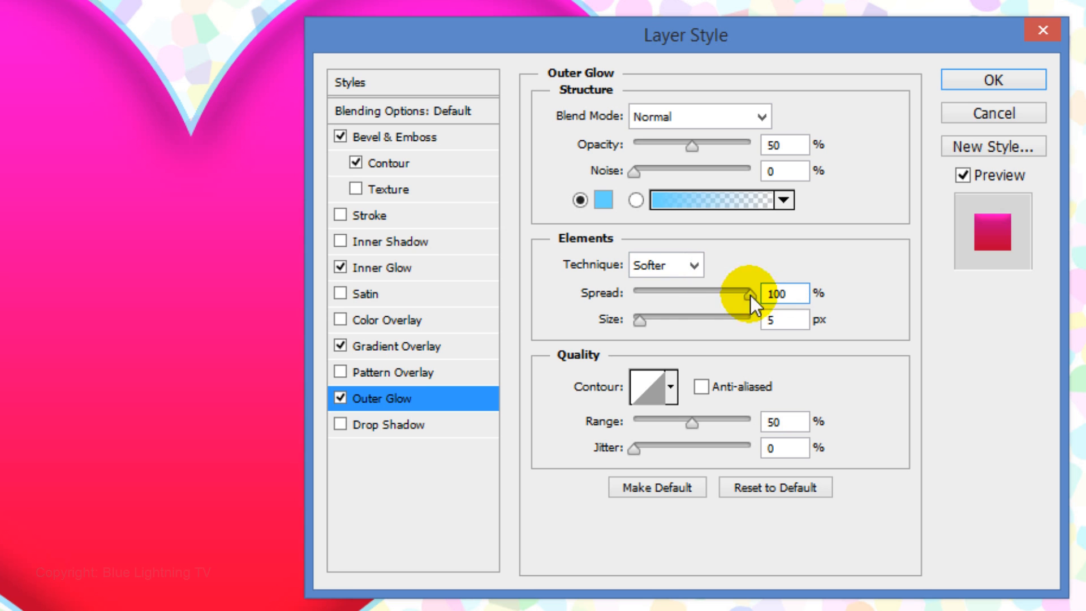
double_click(803, 321)
text(16)
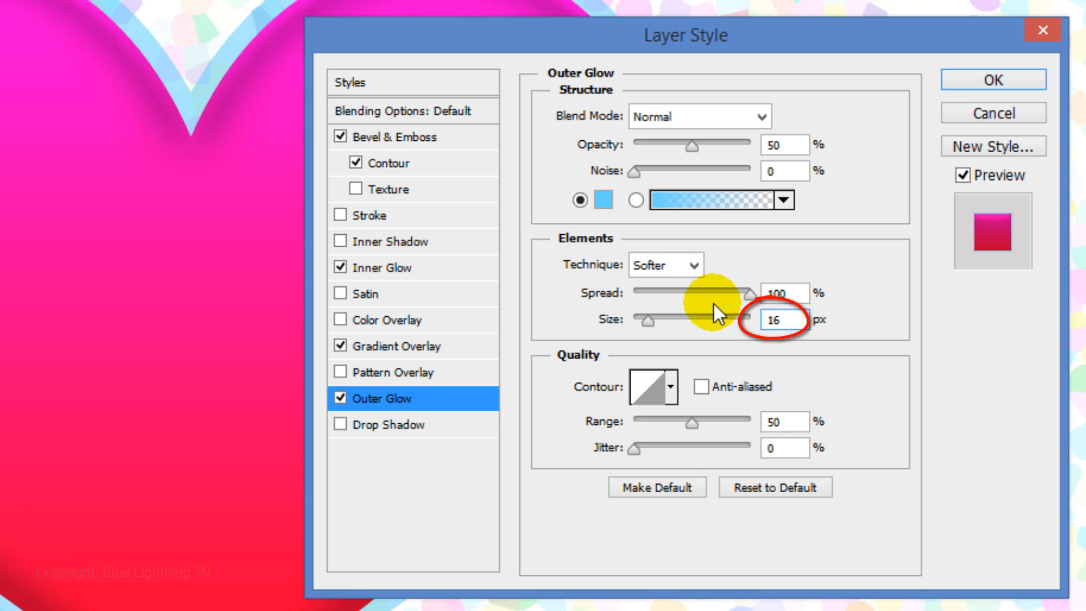
click(993, 80)
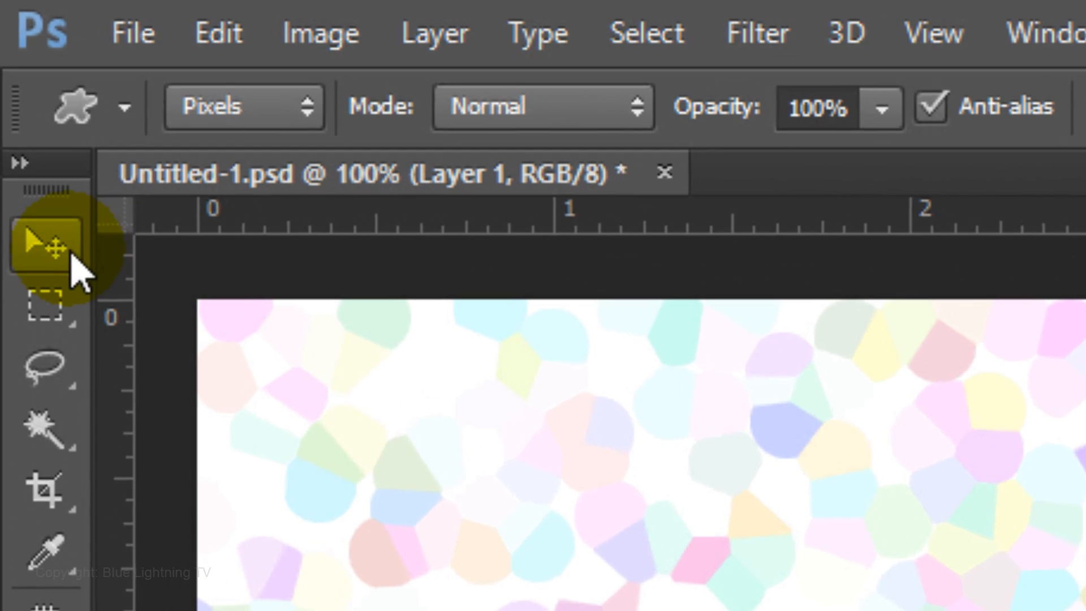
- Select the whole canvas, center the heart on it vertically and horizontally with the Move tool's alignment, and deselect
click(11, 58)
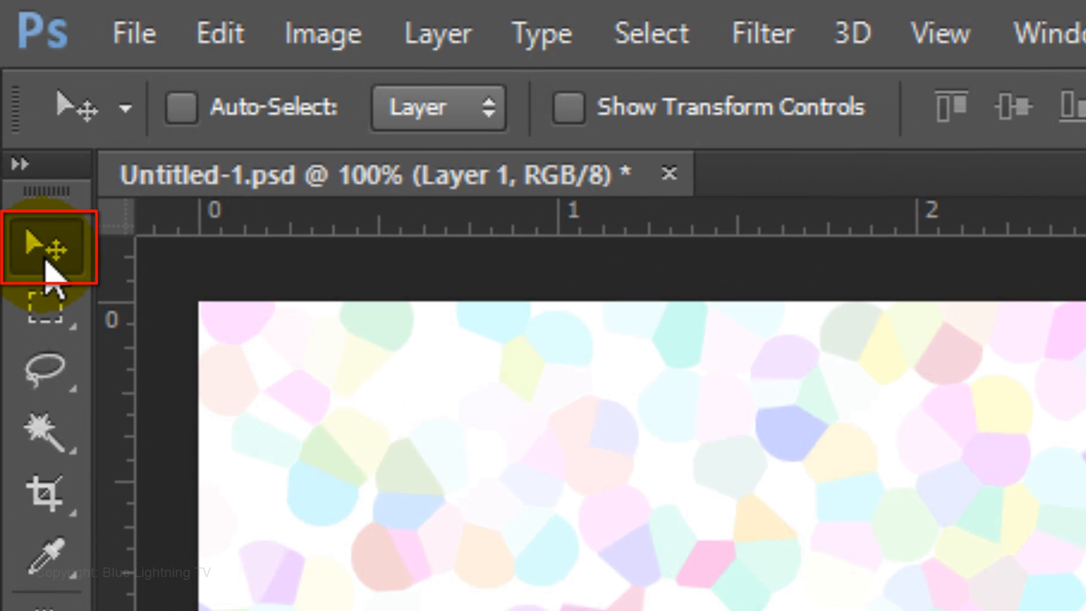
key(ctrl+a)
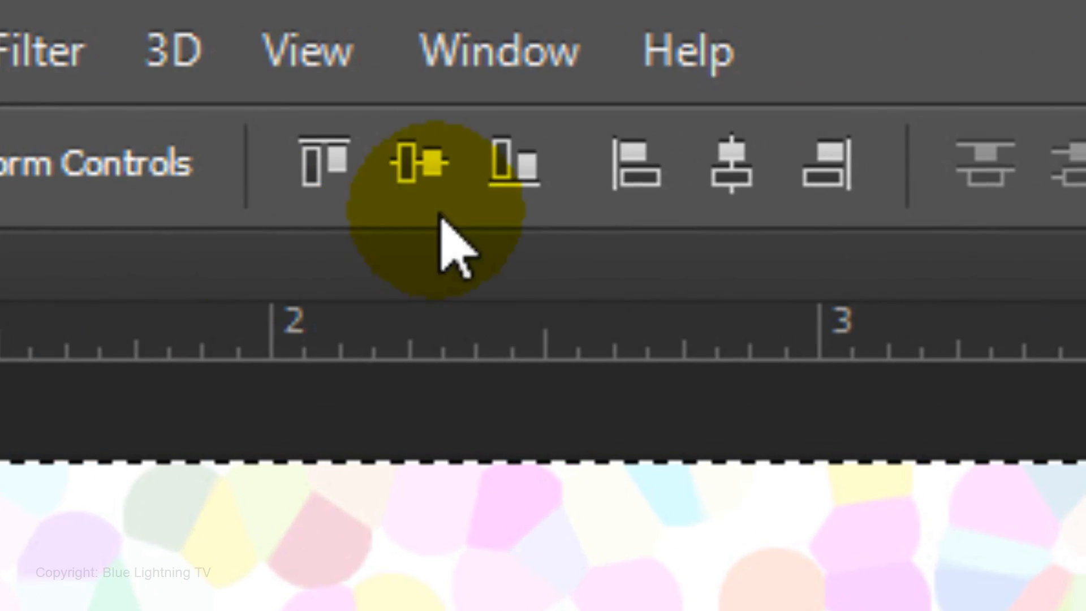
click(724, 171)
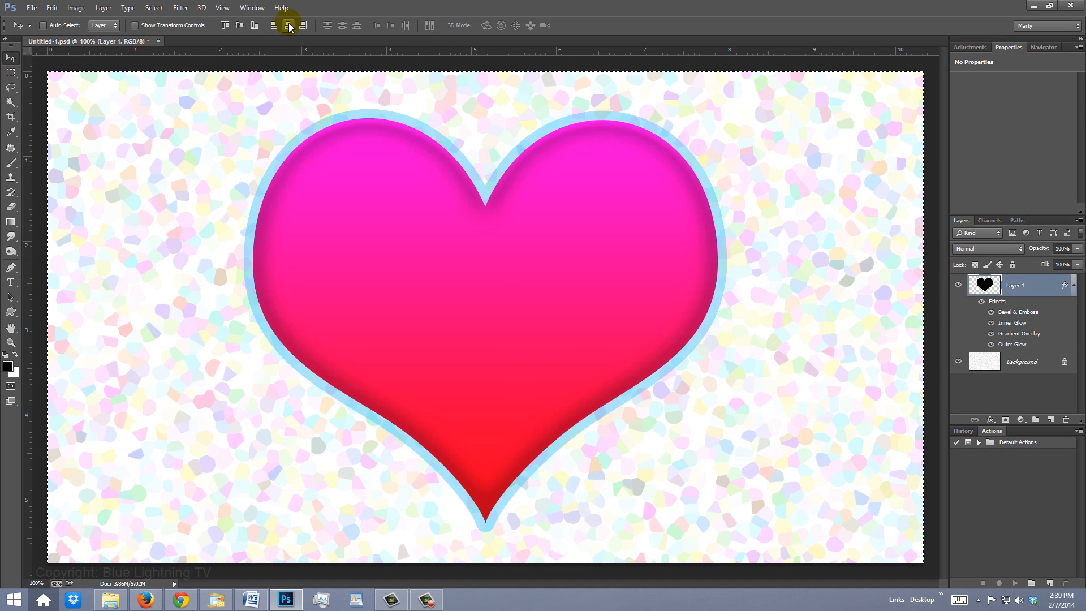
key(ctrl+d)
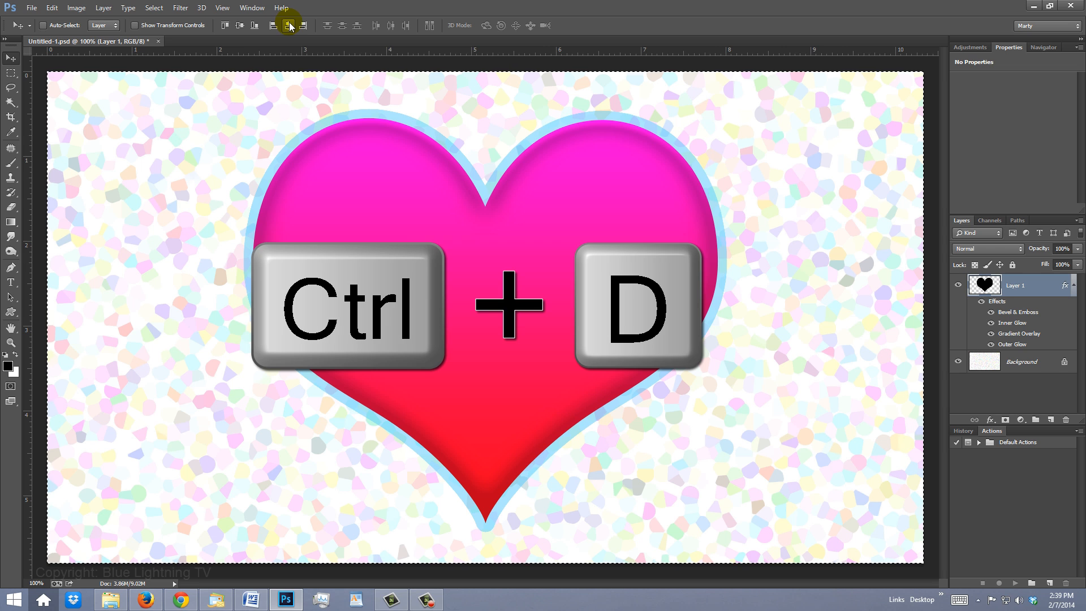
key(ctrl+d)
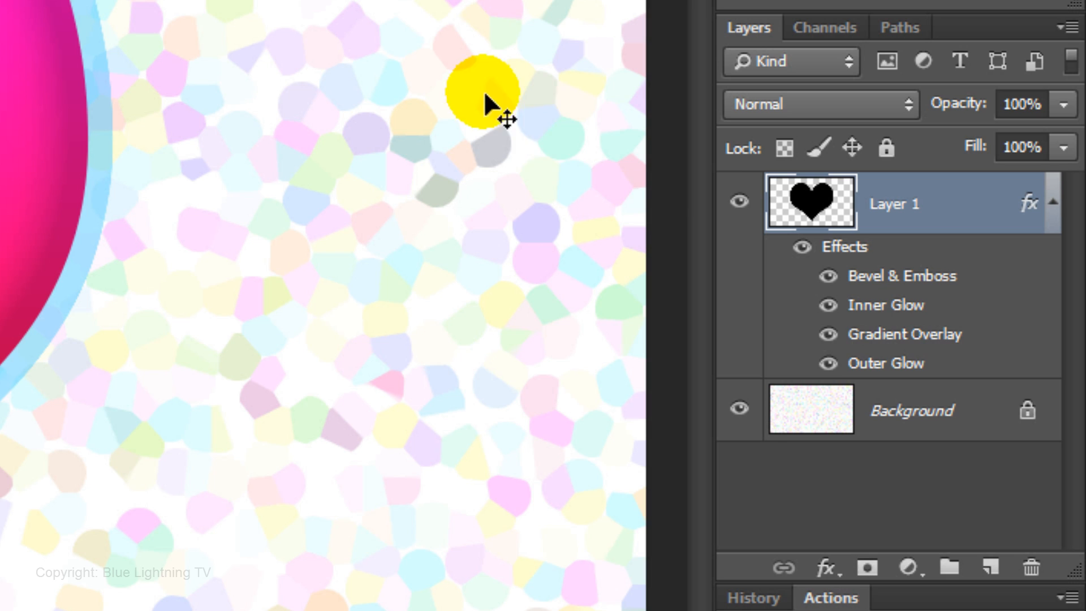
- Hide the heart layer and make the Background layer active
click(739, 202)
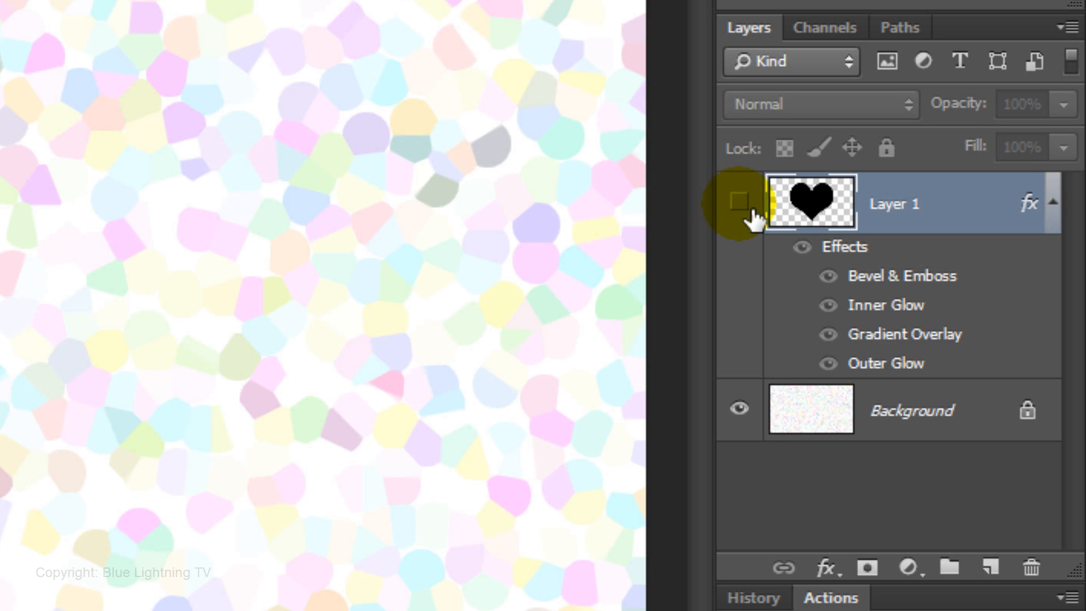
click(815, 419)
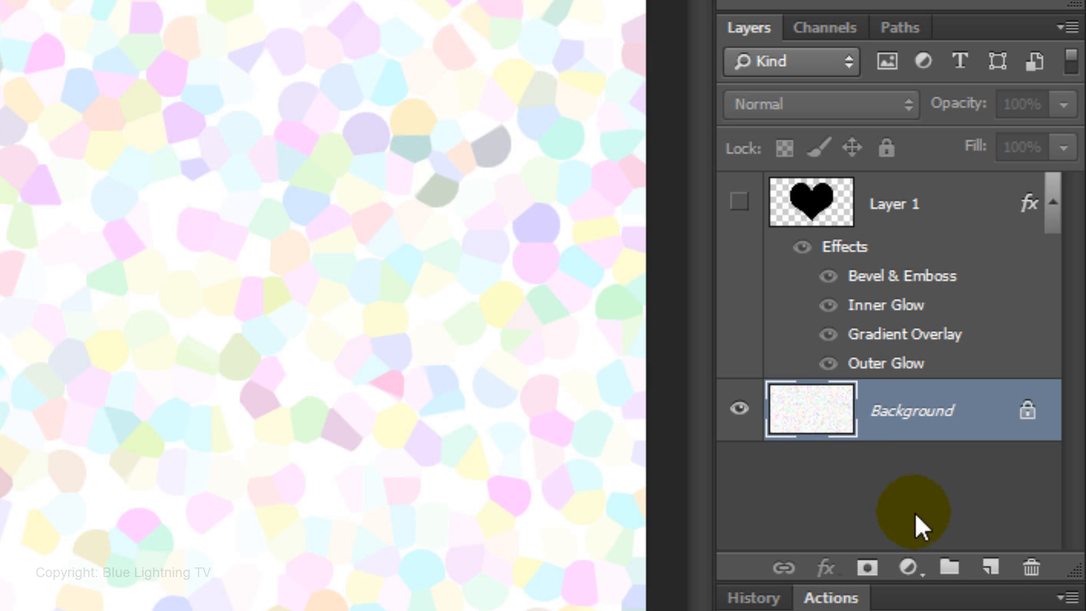
- Create a new layer above the Background and set the foreground color to magenta (ff00ff)
click(1005, 570)
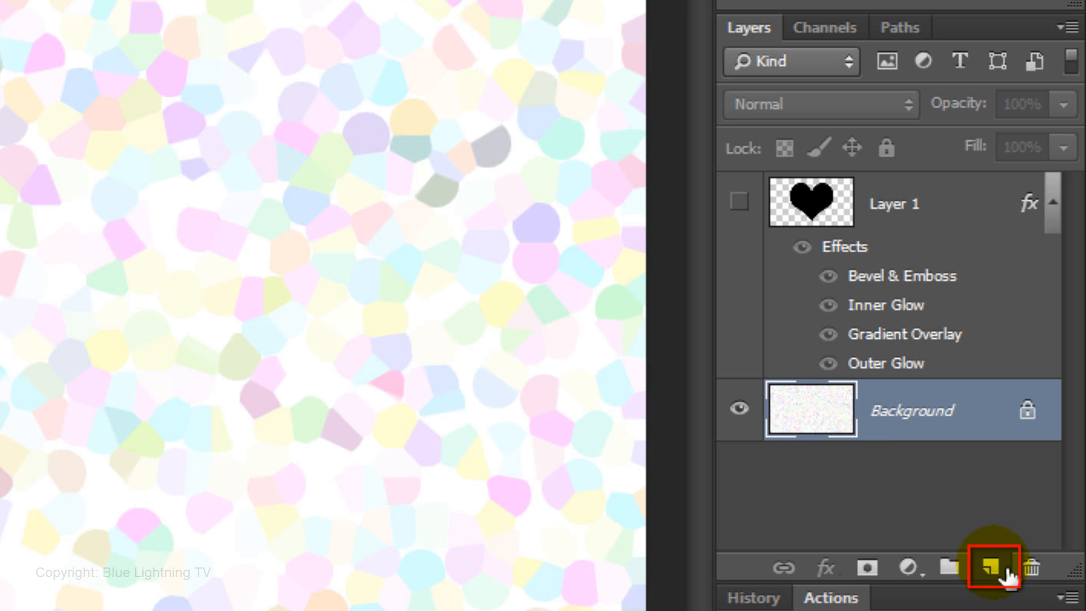
click(990, 567)
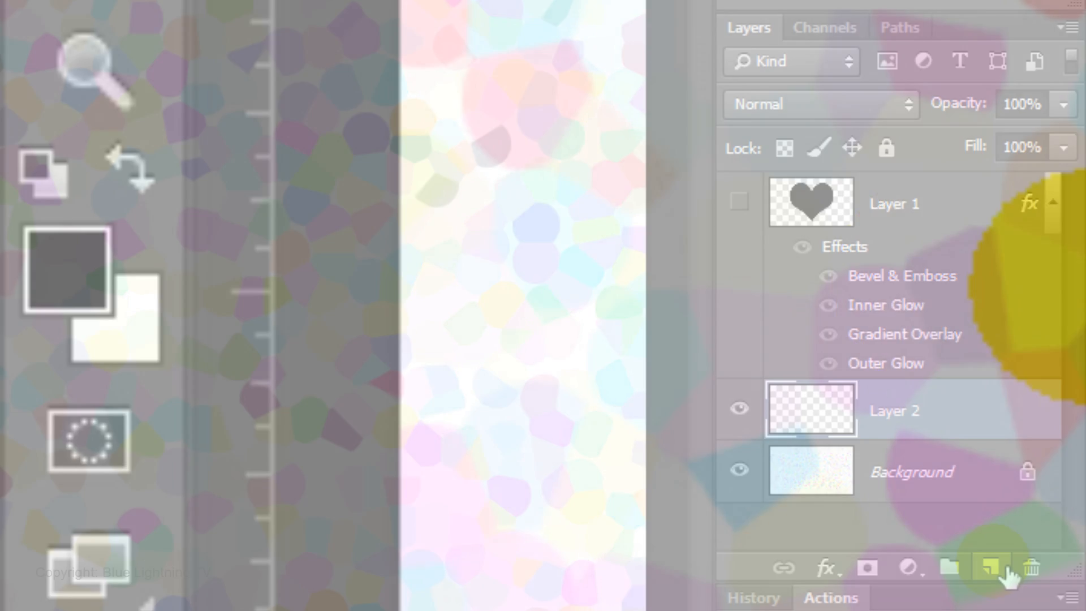
click(74, 282)
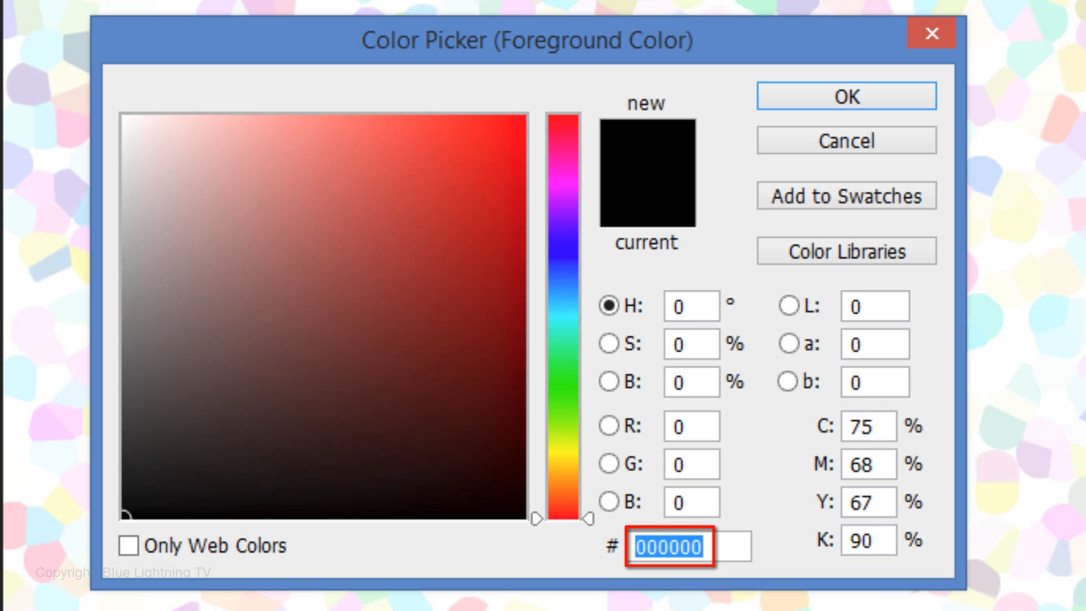
text(ff0)
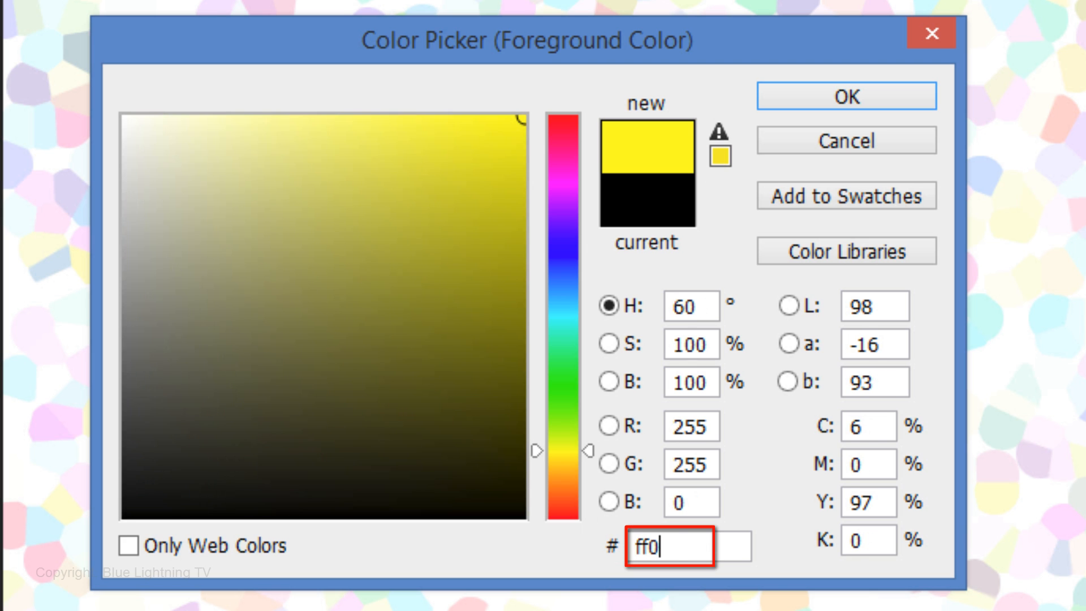
text(0ff)
key(Return)
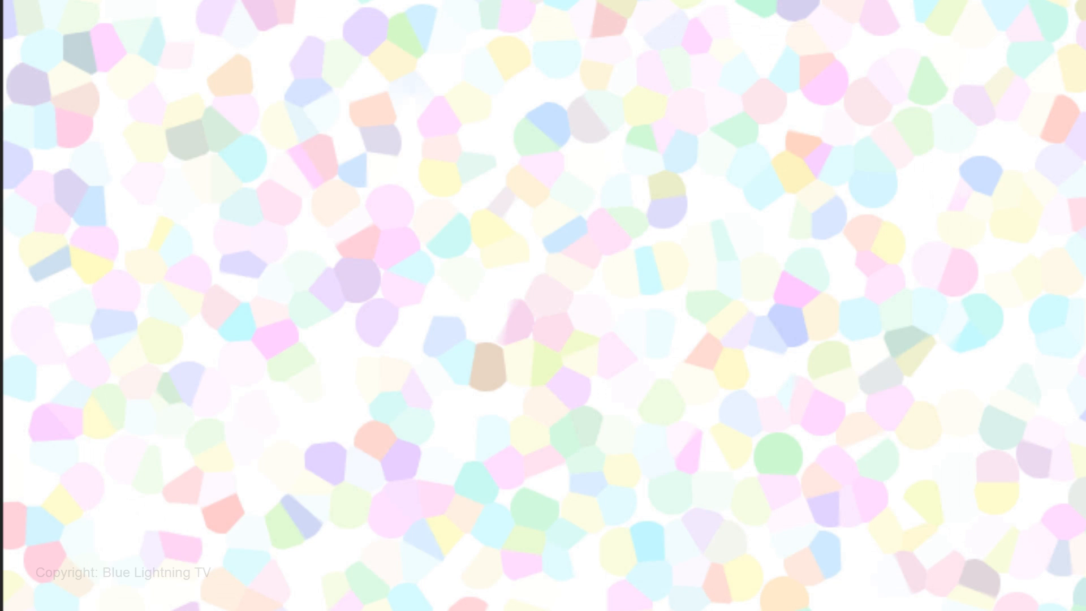
- With the Custom Shape tool, replace the current shape presets with the Arrows set
drag(39, 153, 339, 436)
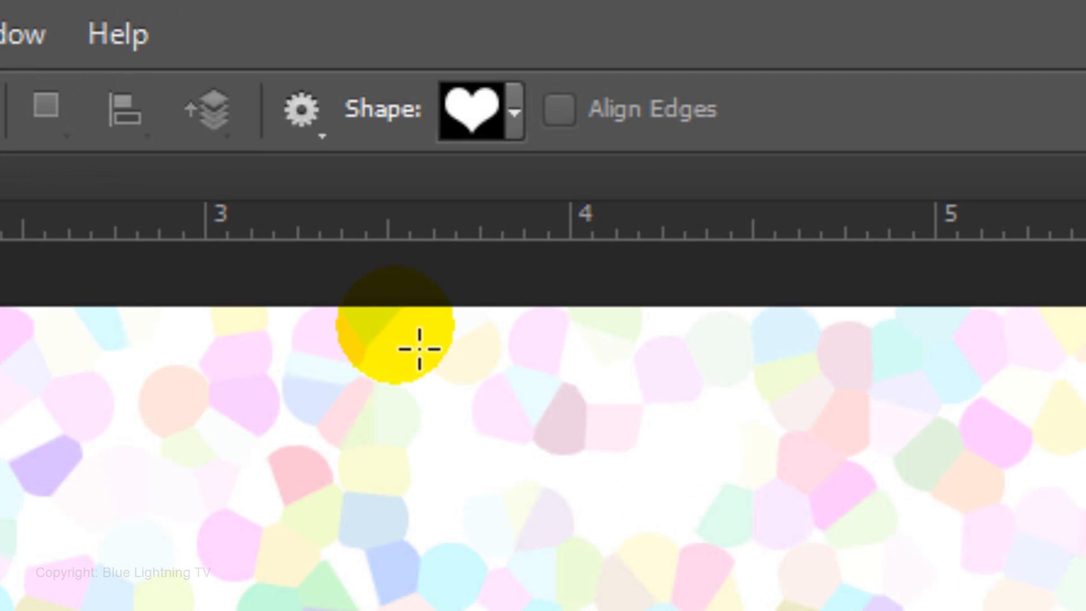
click(514, 113)
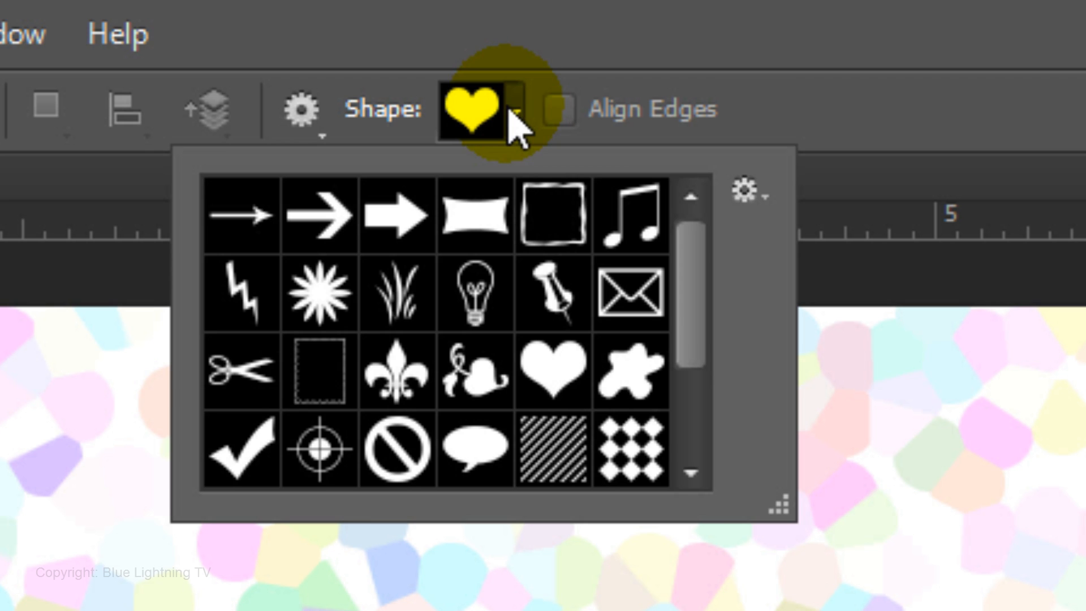
click(746, 191)
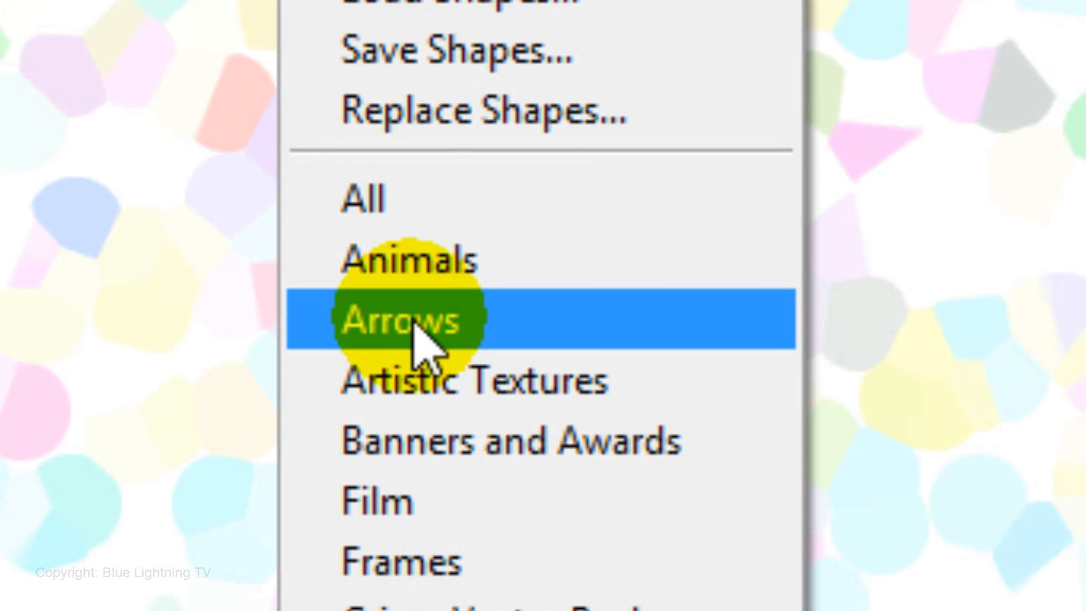
click(413, 324)
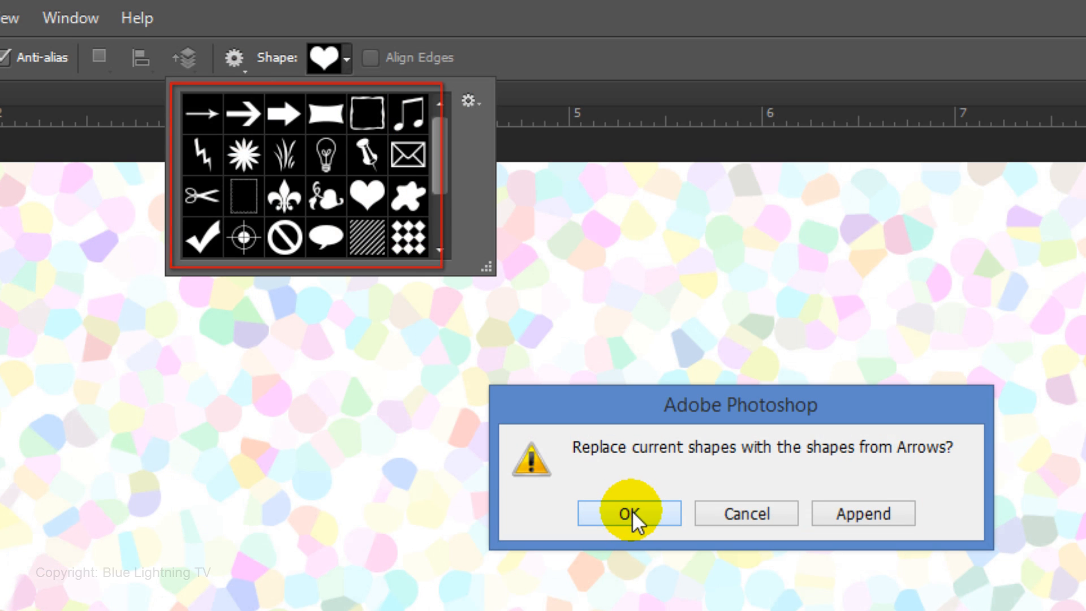
click(633, 510)
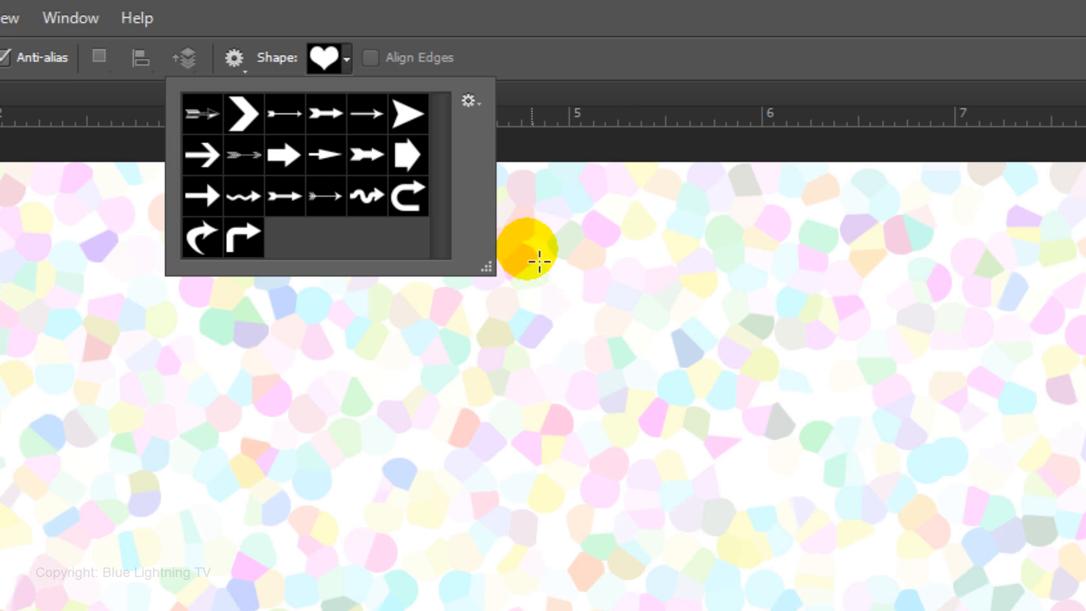
- Display the shape presets as a Large List and choose Arrow 4
click(475, 108)
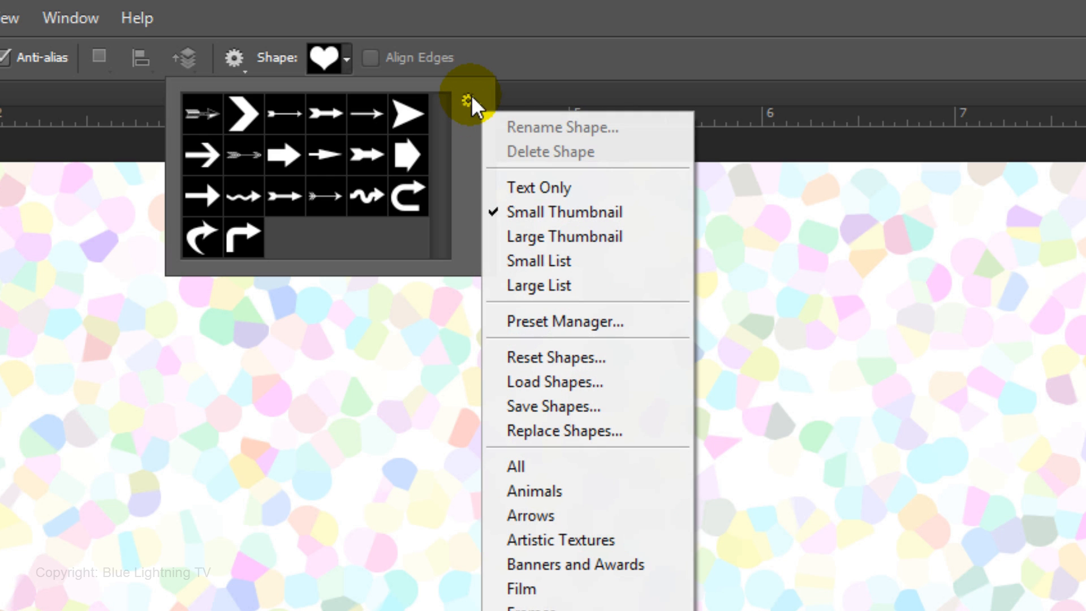
click(531, 284)
click(350, 252)
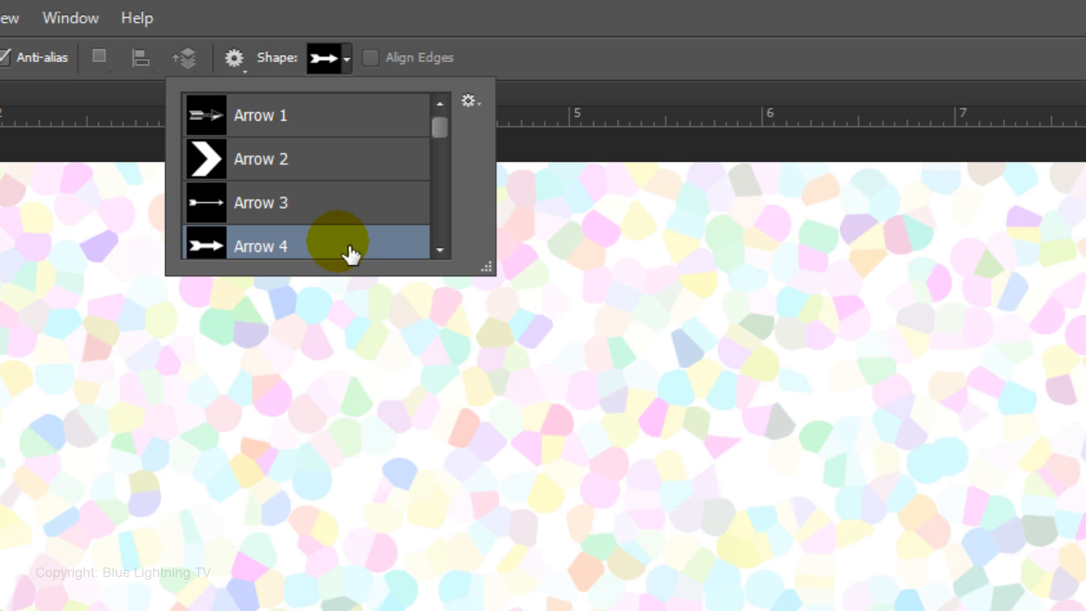
- Set the shape to Unconstrained with From Center off, and draw a horizontal arrow across the left half of the canvas at mid-height
click(238, 60)
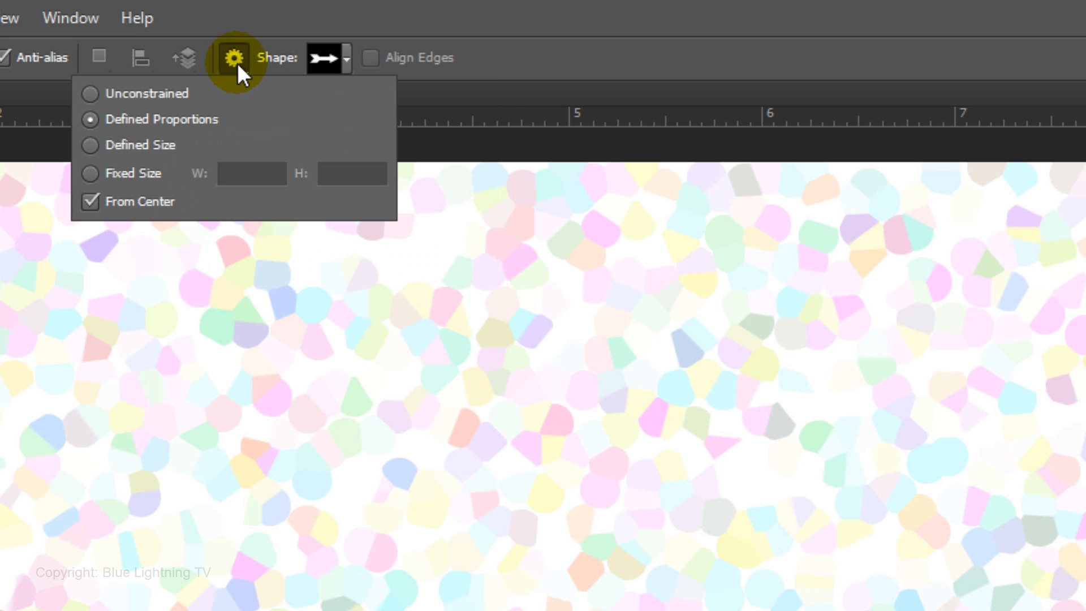
click(85, 93)
click(89, 201)
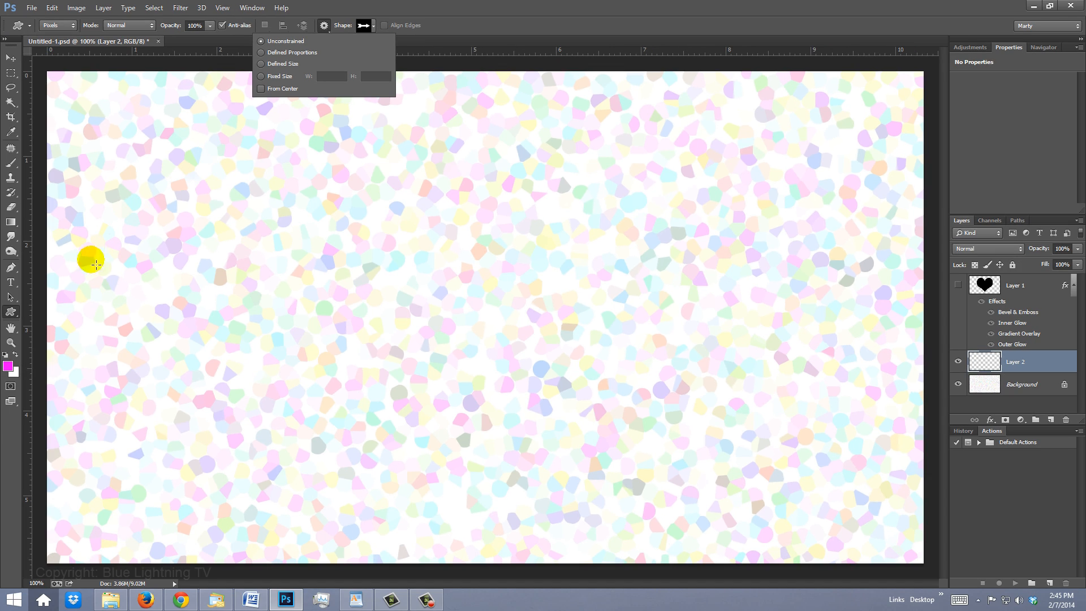
click(60, 285)
drag(60, 285, 496, 345)
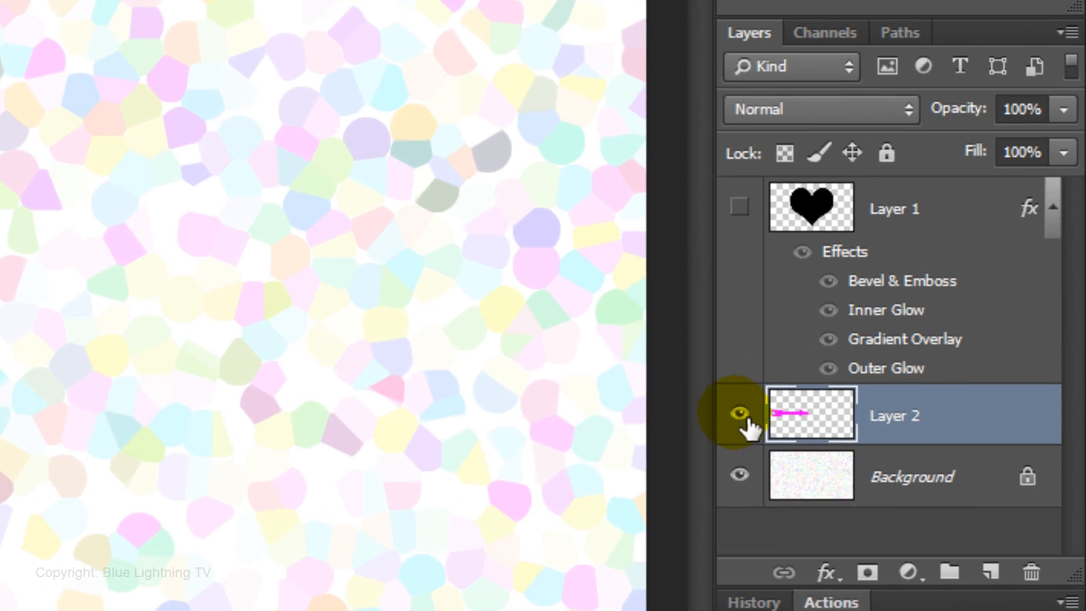
- Load the arrow's outline as a selection and subtract its upper half with the Rectangular Marquee tool
ctrl+click(786, 422)
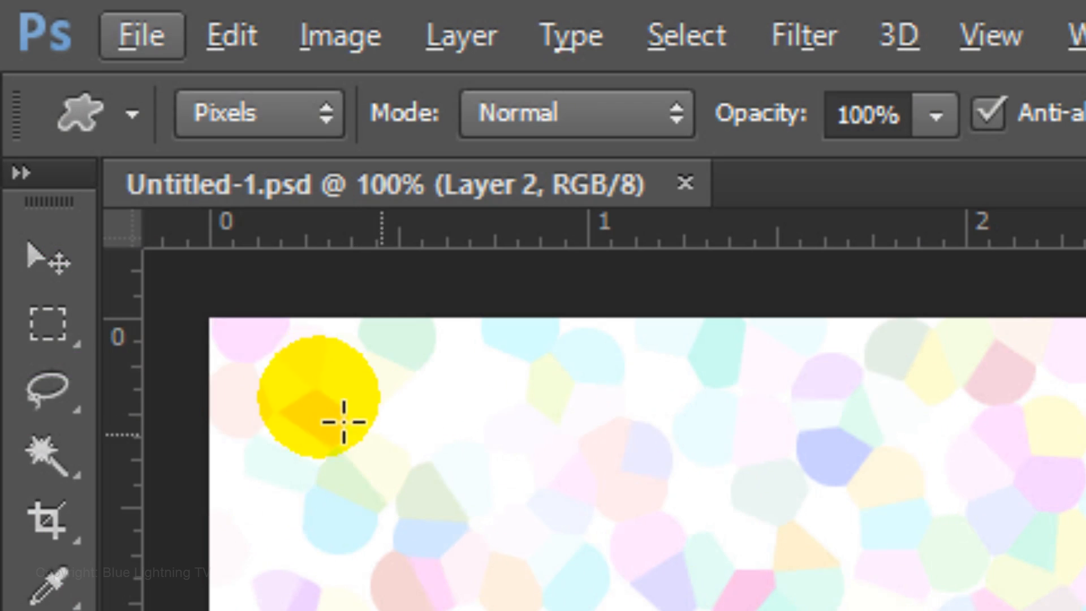
click(58, 325)
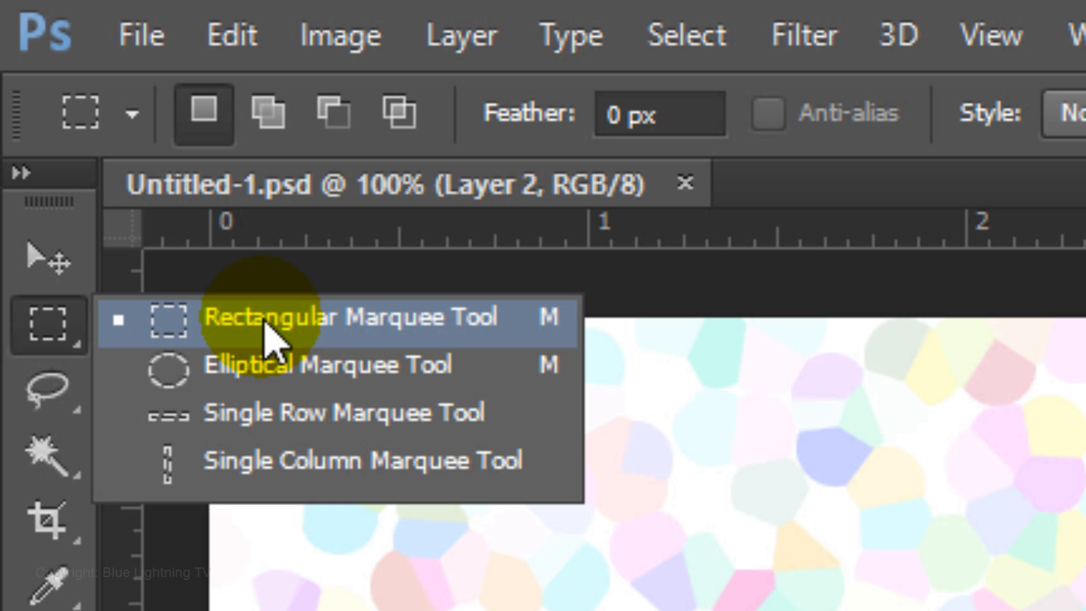
click(265, 335)
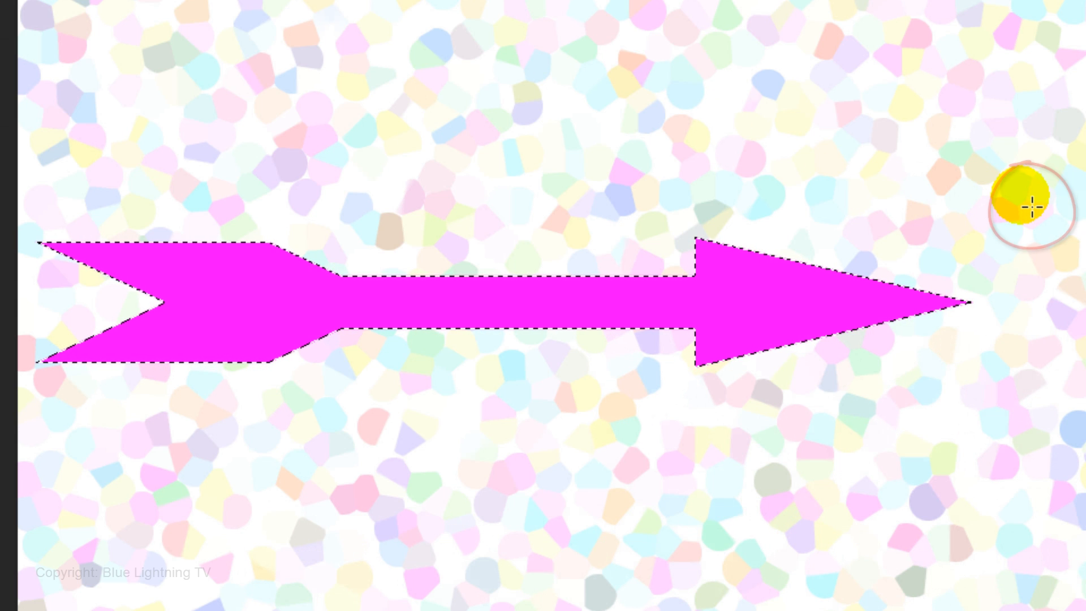
key(alt)
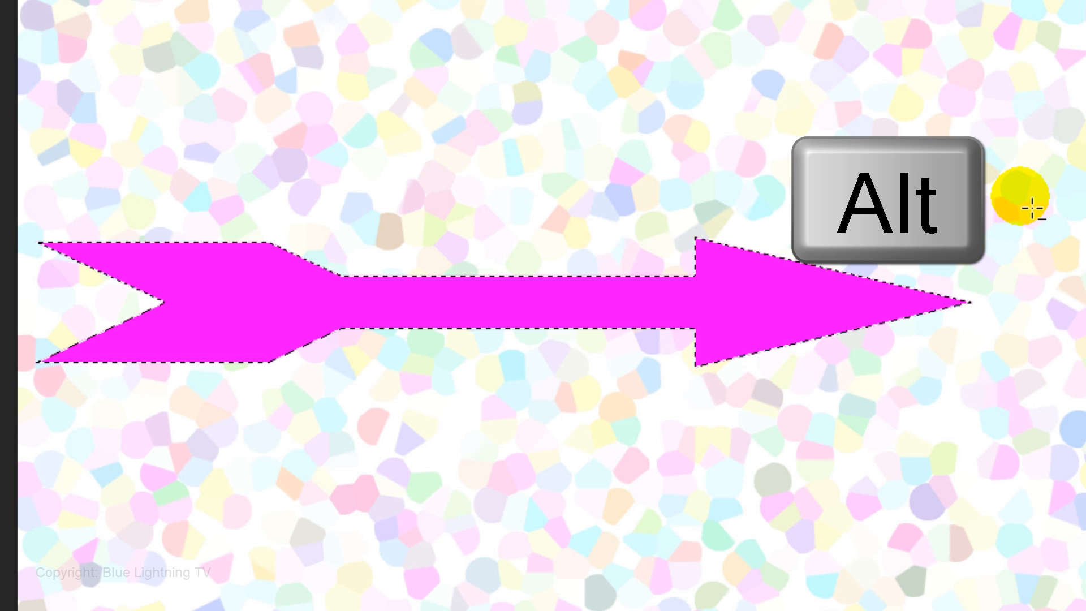
drag(1022, 197, 36, 298)
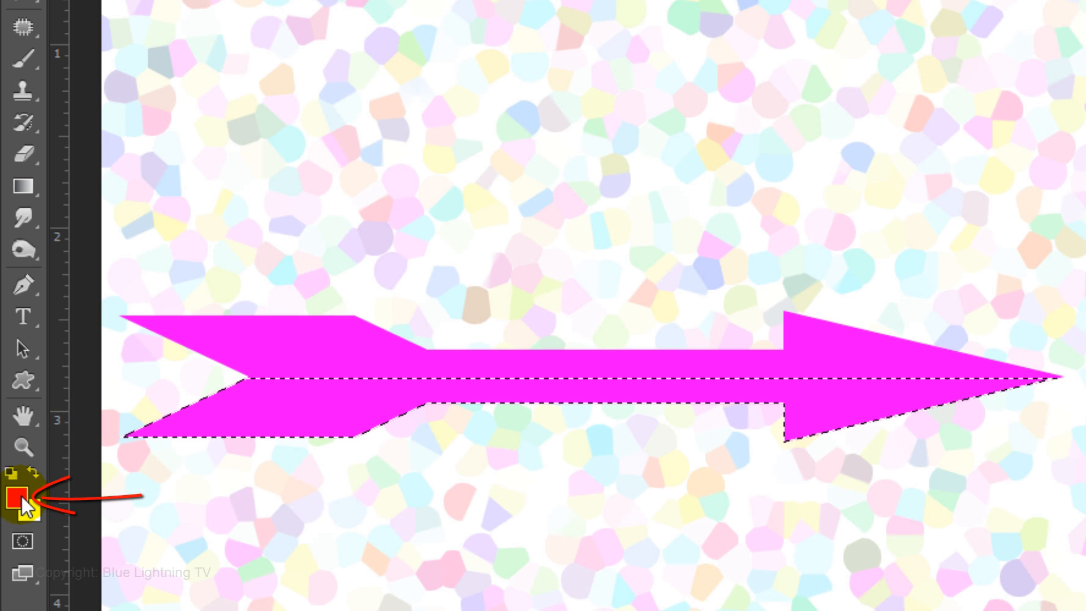
- Set the foreground color to darker magenta (d008d0), fill the selected lower half of the arrow with it, and deselect
click(24, 499)
text(d)
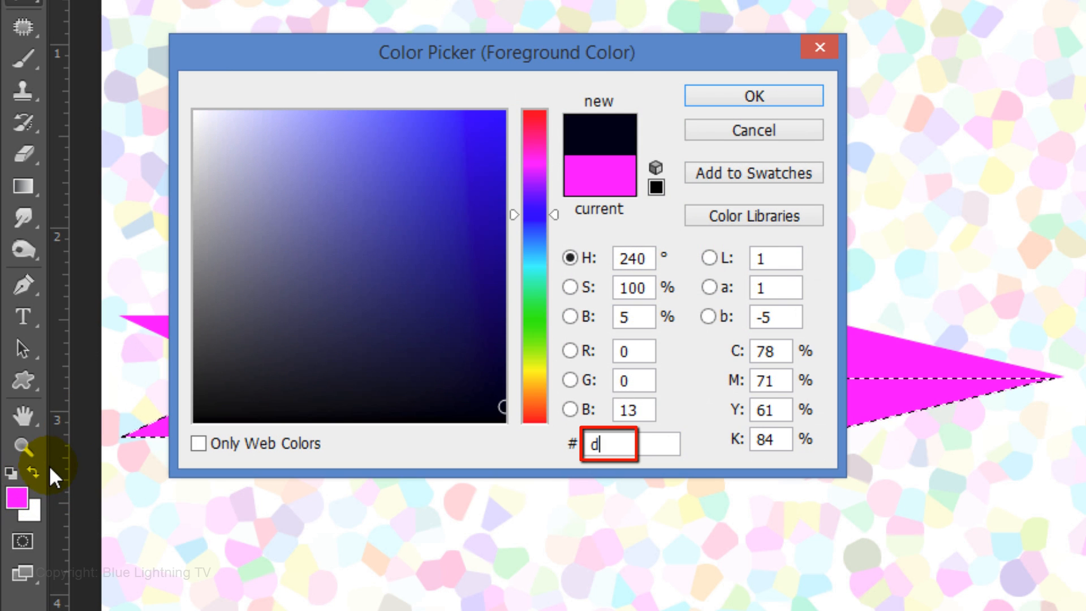
text(008)
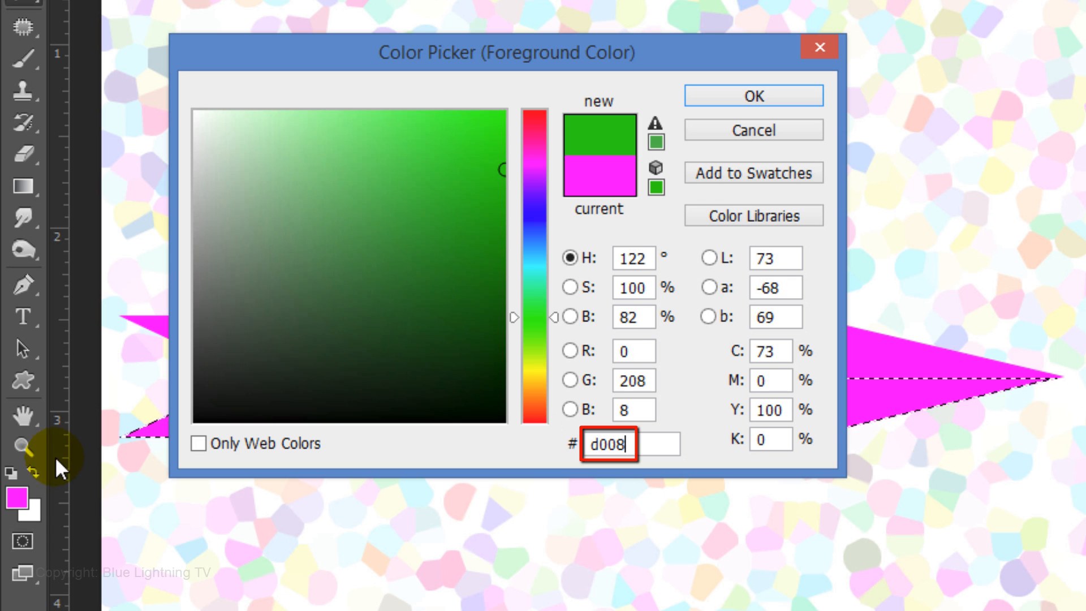
text(d0)
key(Return)
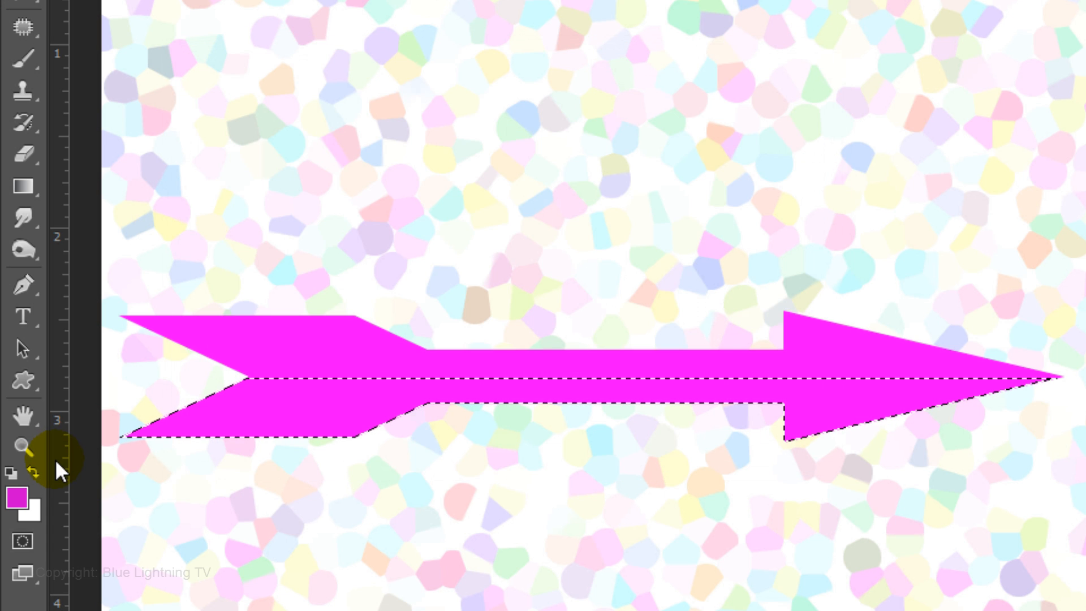
key(alt+Delete)
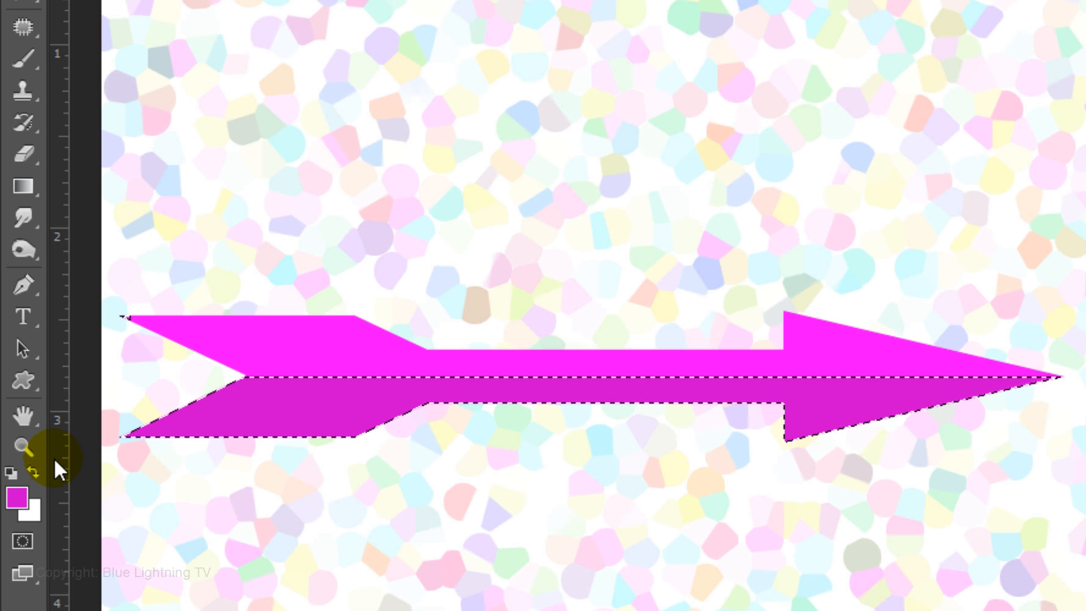
key(ctrl+d)
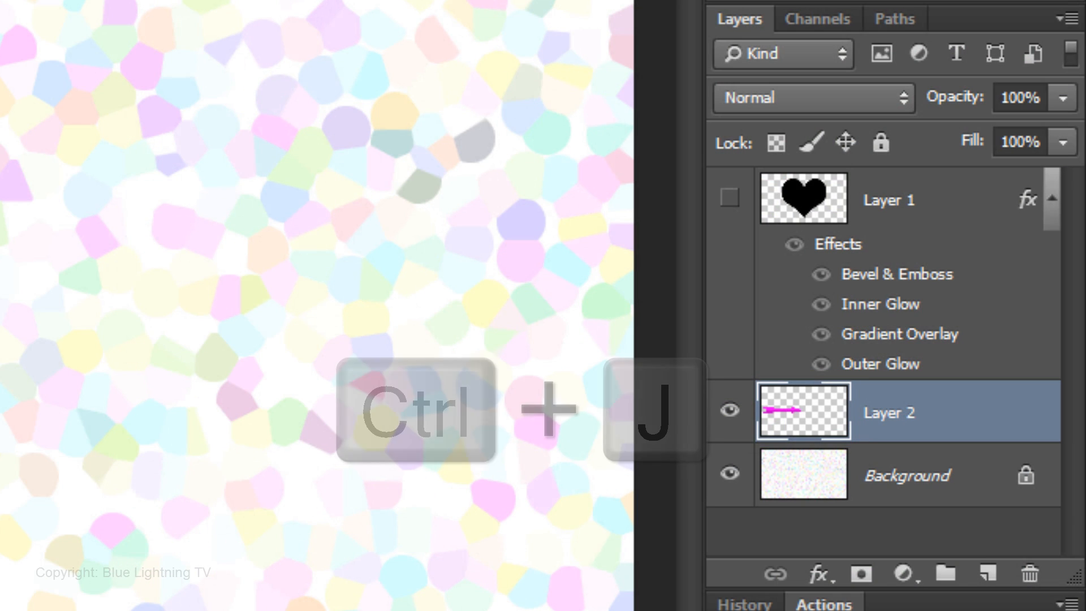
- Duplicate the arrow layer and move the copy horizontally until its tip meets the canvas's right edge
key(ctrl+j)
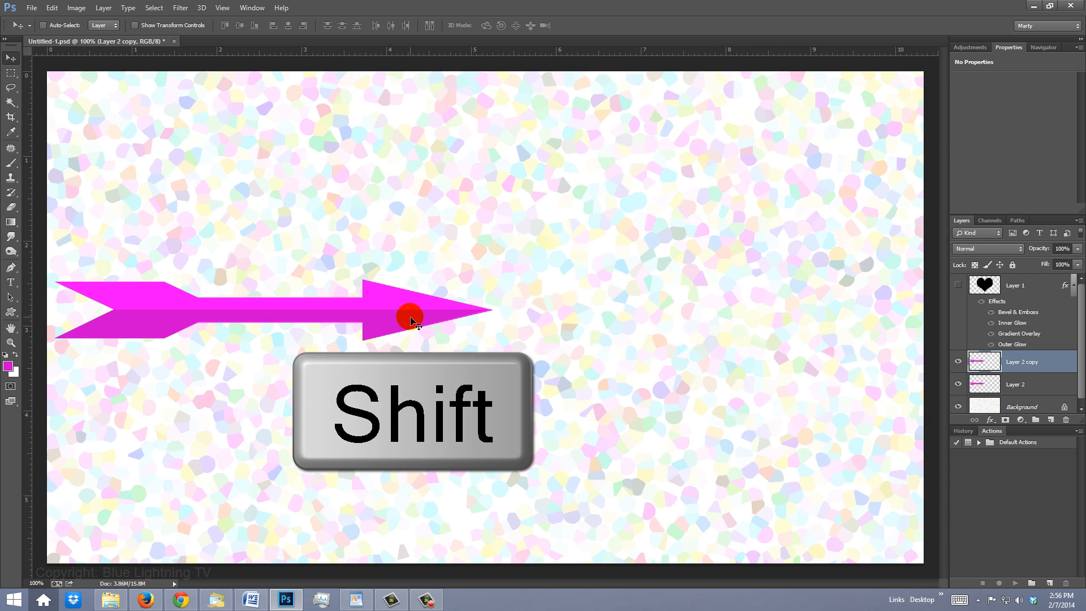
drag(412, 320, 841, 315)
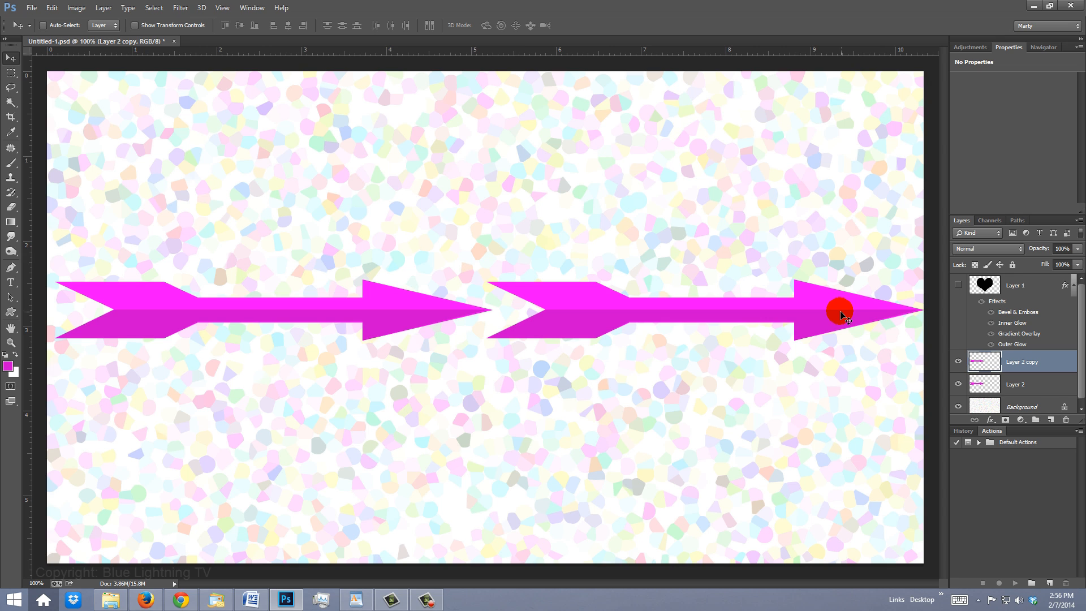
- Marquee-select the tail feathers of the right-hand arrow copy, delete them, and deselect
key(m)
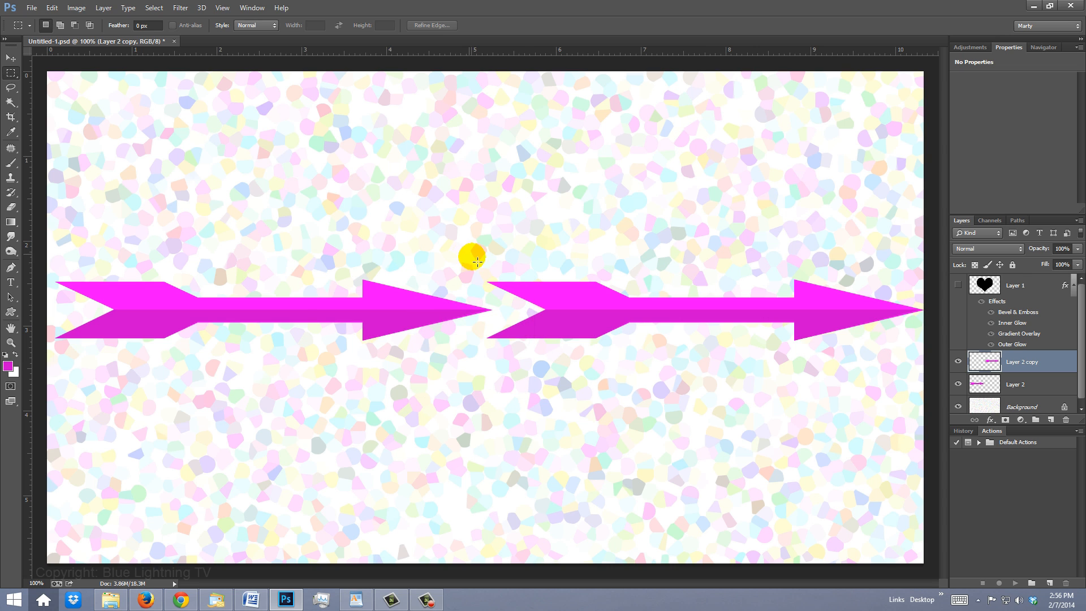
drag(469, 253, 635, 371)
key(Delete)
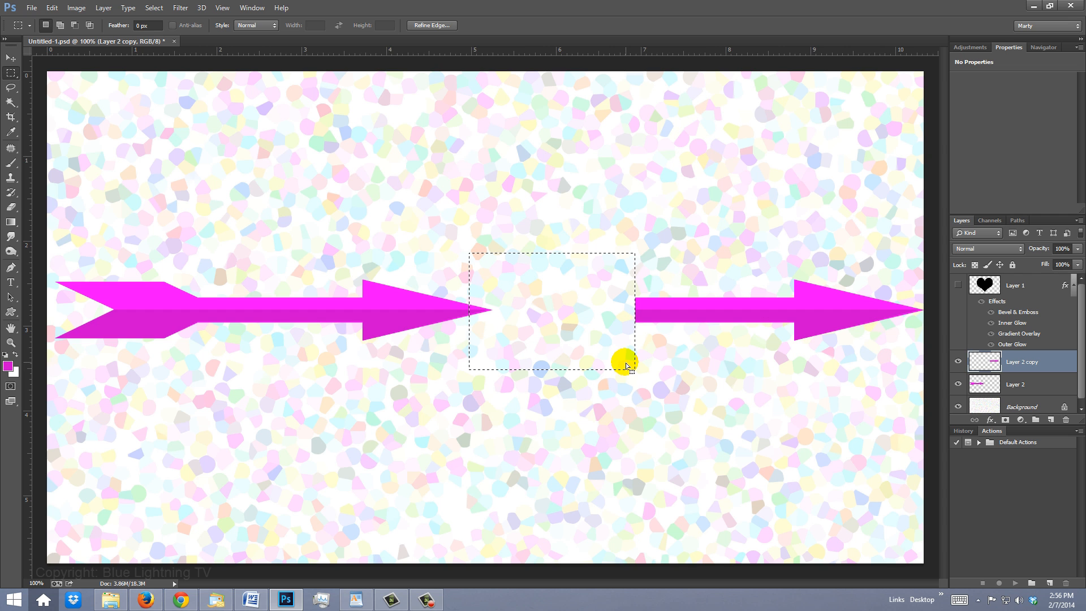
key(ctrl+d)
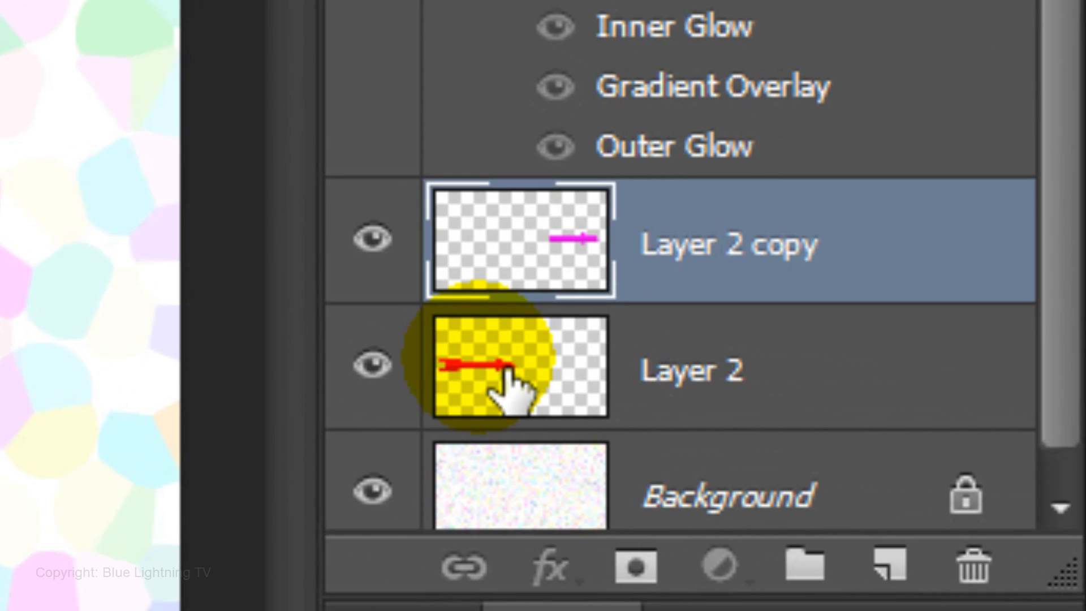
- Make Layer 2 active, delete the arrowhead of the left-hand arrow using a rectangular selection, and deselect
click(512, 390)
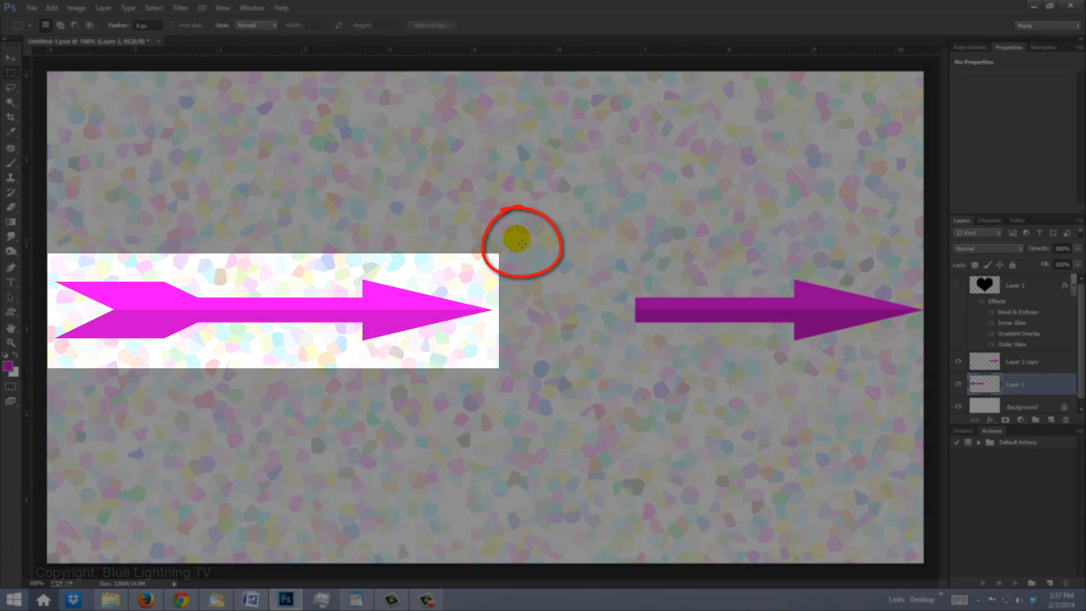
drag(517, 240, 360, 369)
key(Delete)
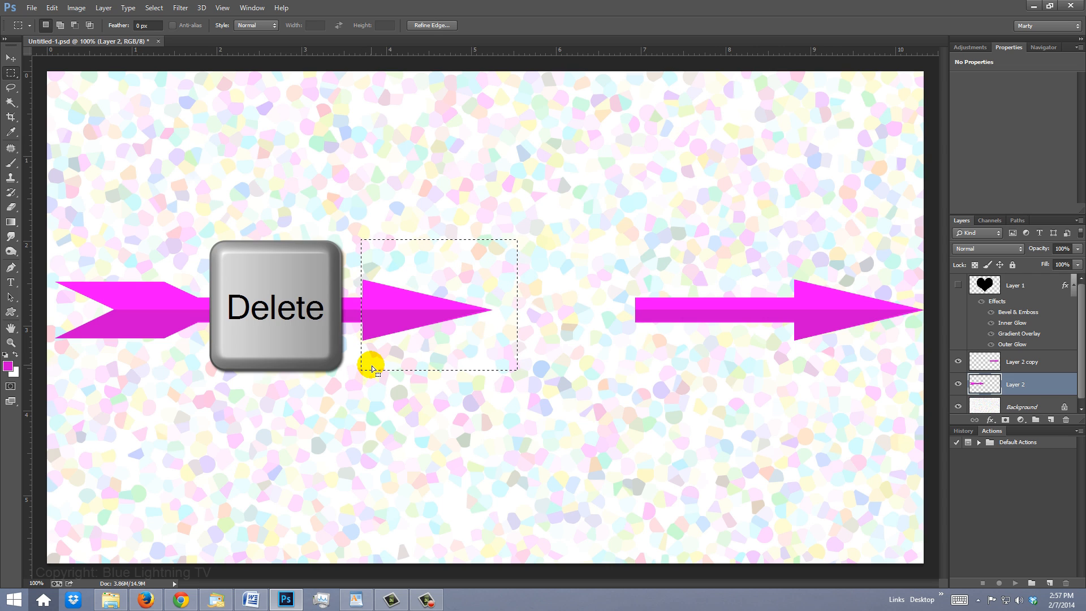
key(ctrl+d)
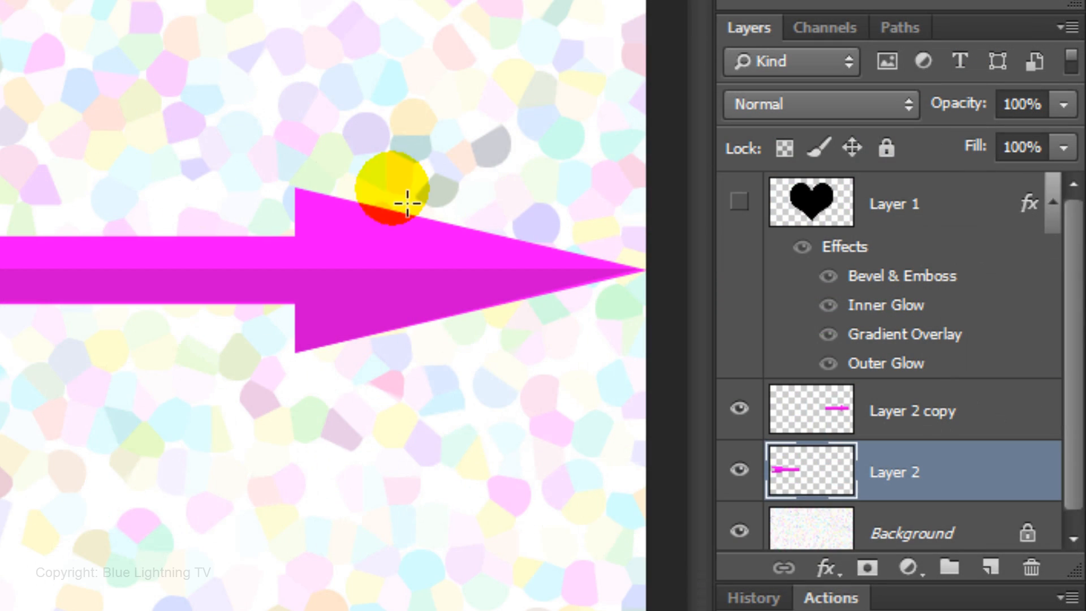
- Show the heart layer and rotate both arrow pieces together by about -22.36°, shifting them slightly upward so the arrow pierces the heart
click(738, 202)
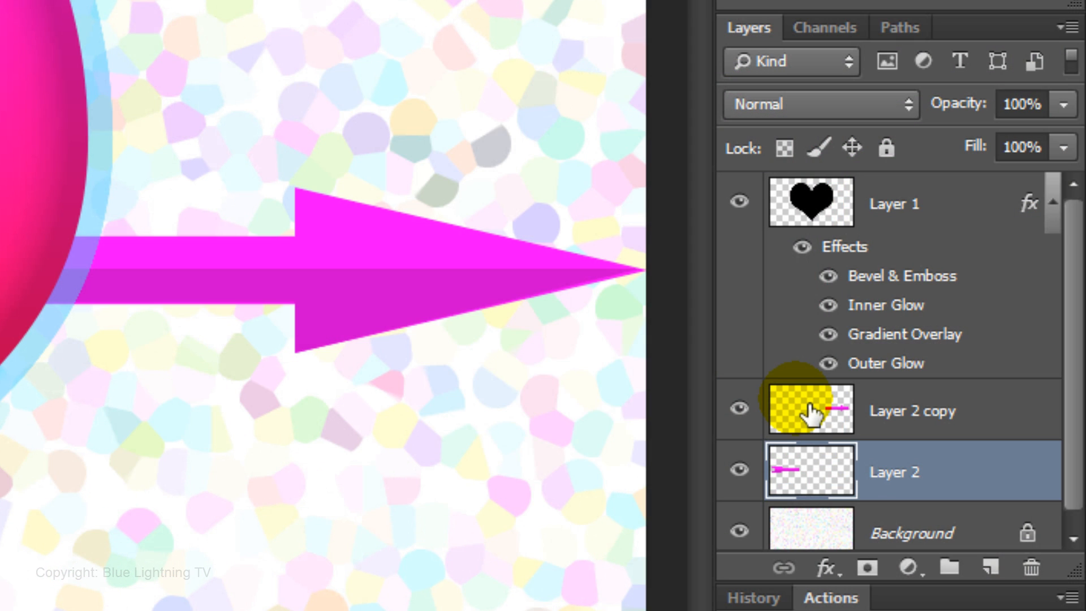
key(shift)
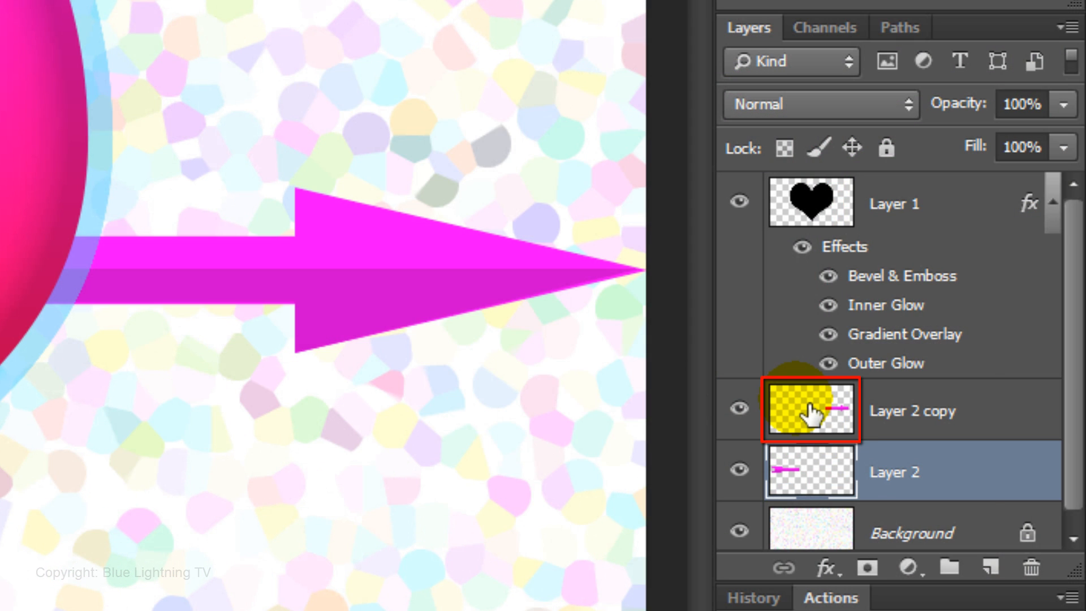
shift+click(810, 406)
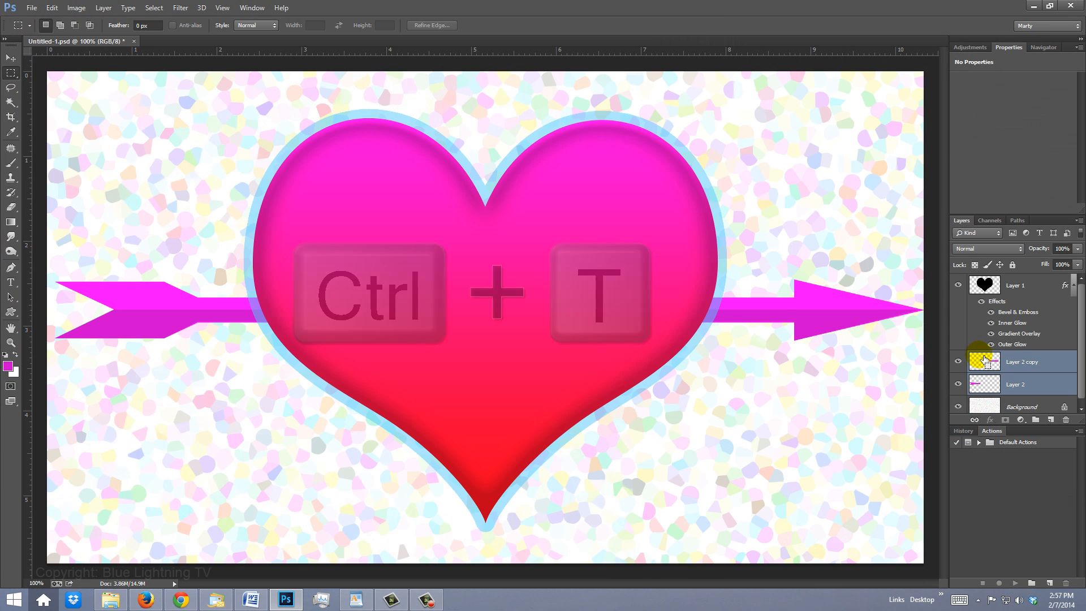
key(ctrl+t)
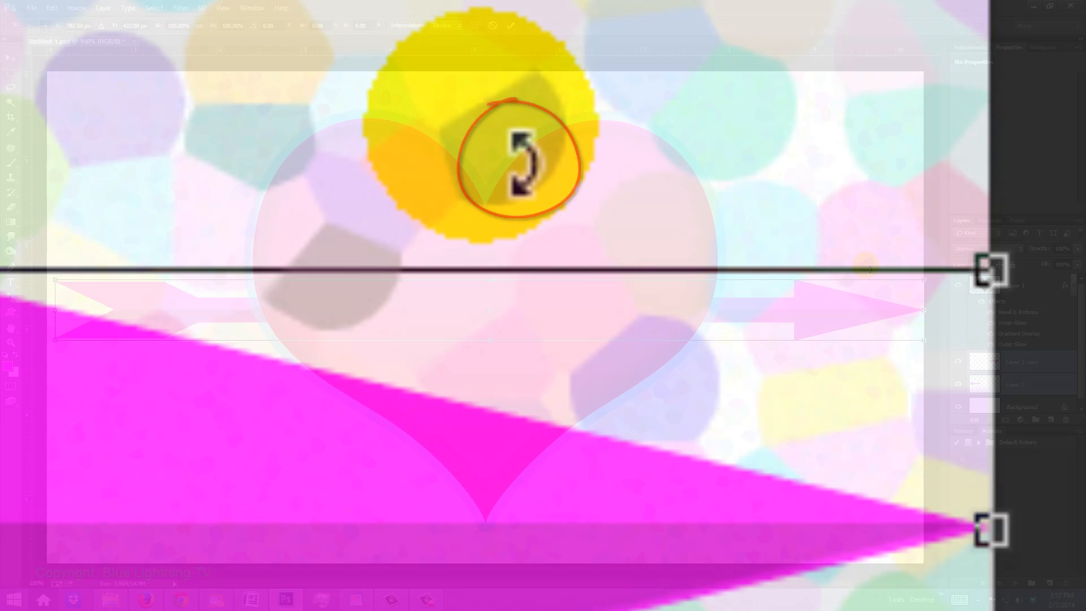
drag(815, 254, 756, 165)
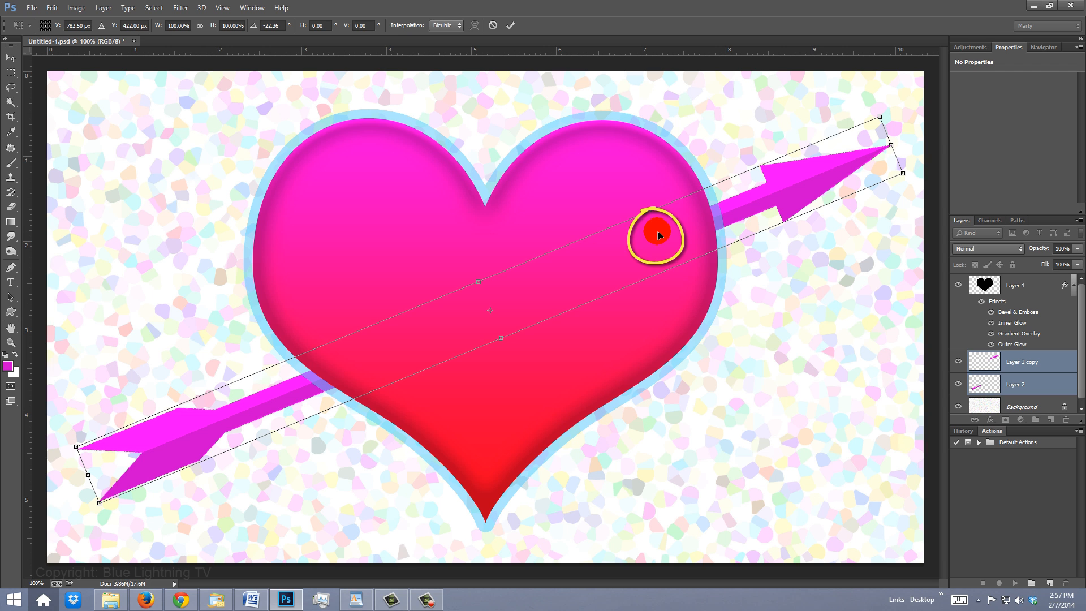
drag(657, 231, 654, 223)
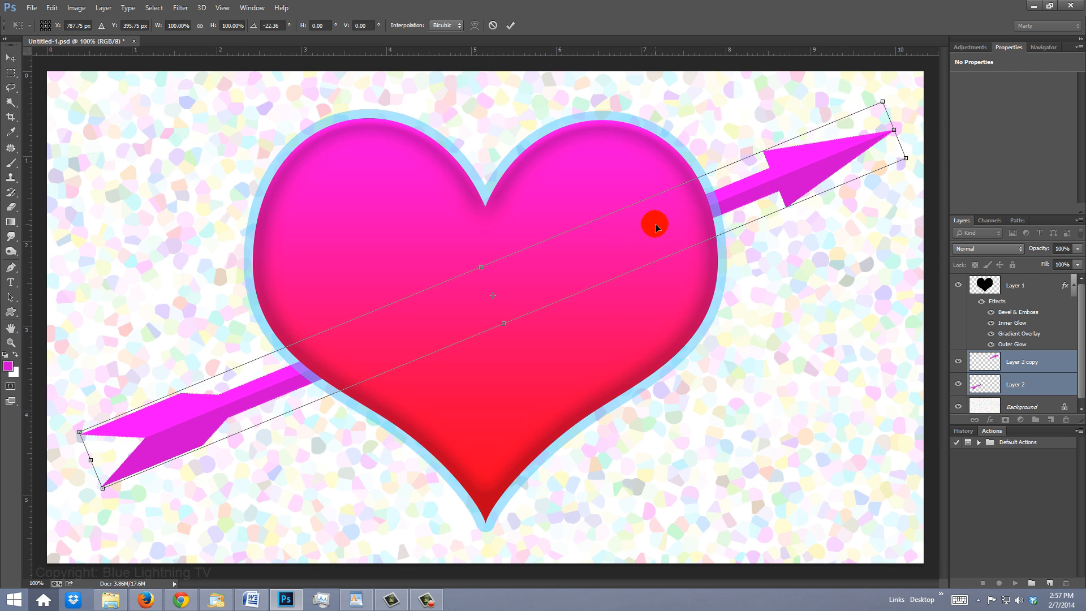
key(Return)
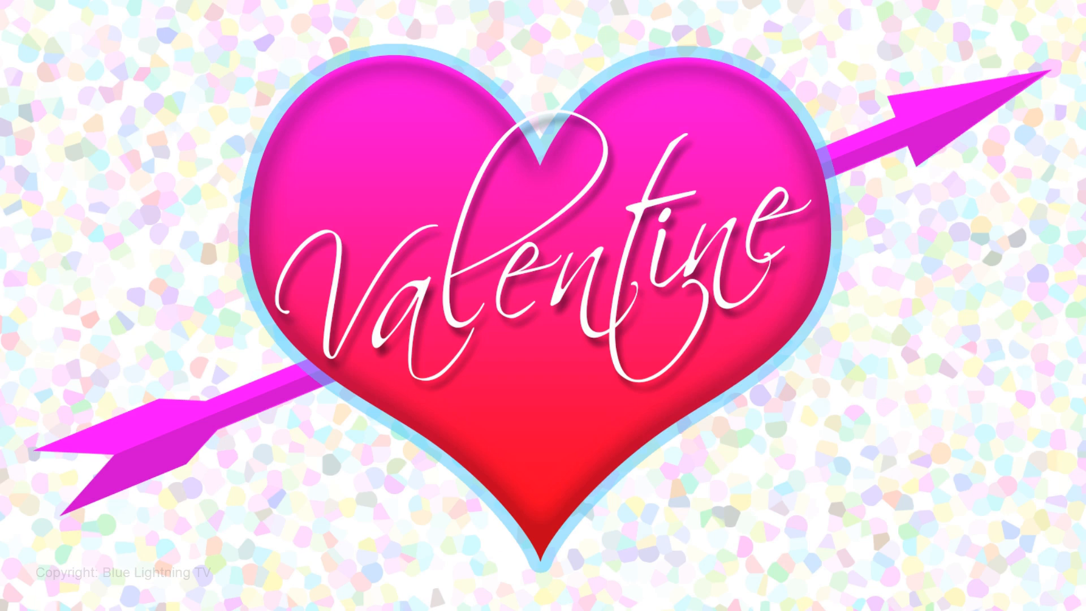
- Make Layer 1 active and set up the Horizontal Type Tool with the Scriptina font at a size of 110 pt
ctrl+click(808, 212)
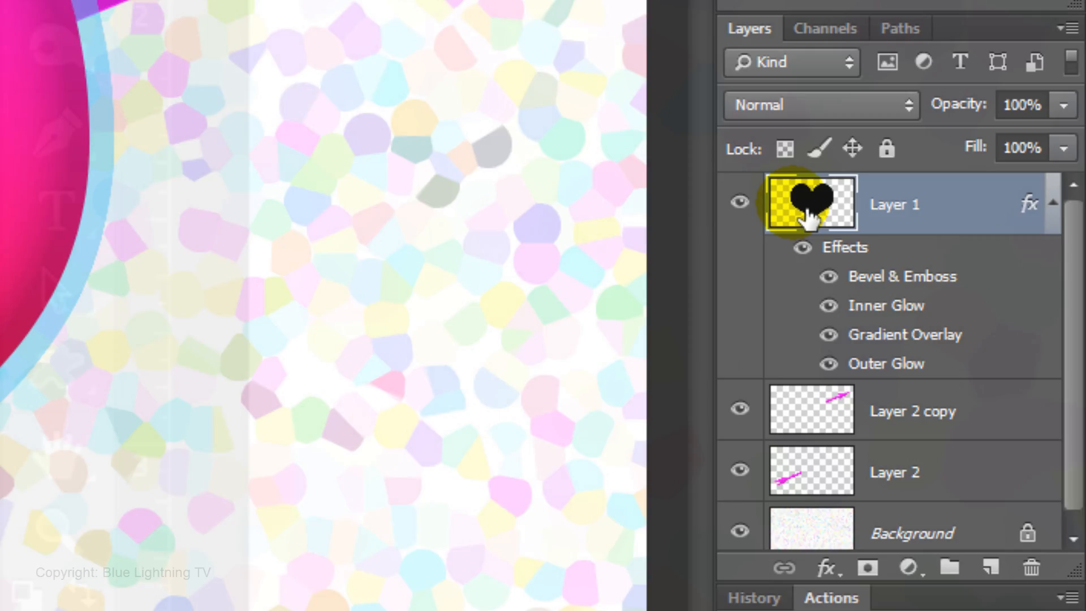
click(945, 235)
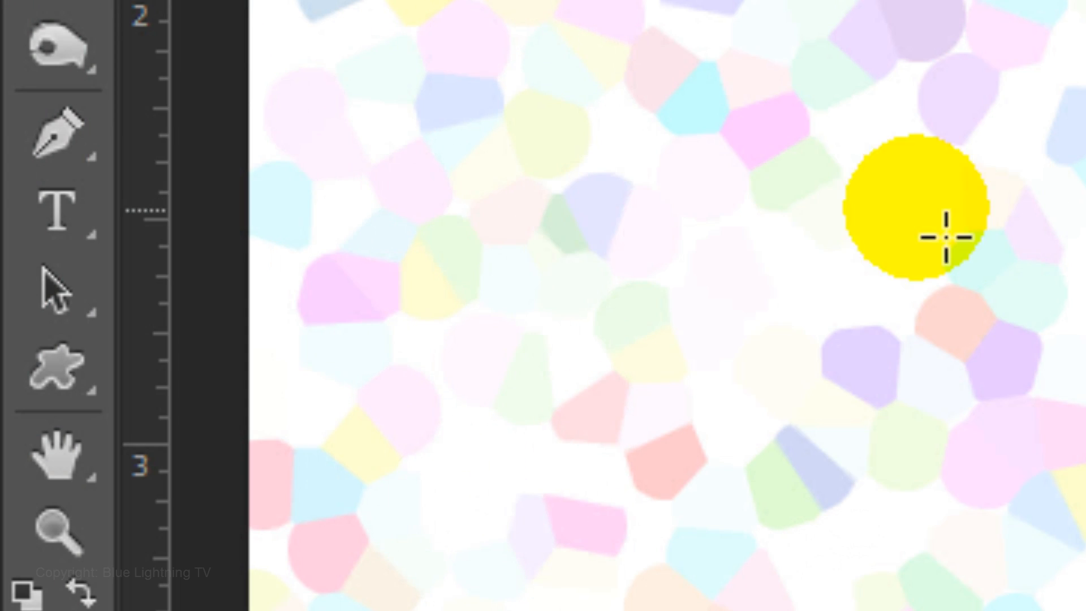
click(50, 219)
drag(50, 220, 339, 207)
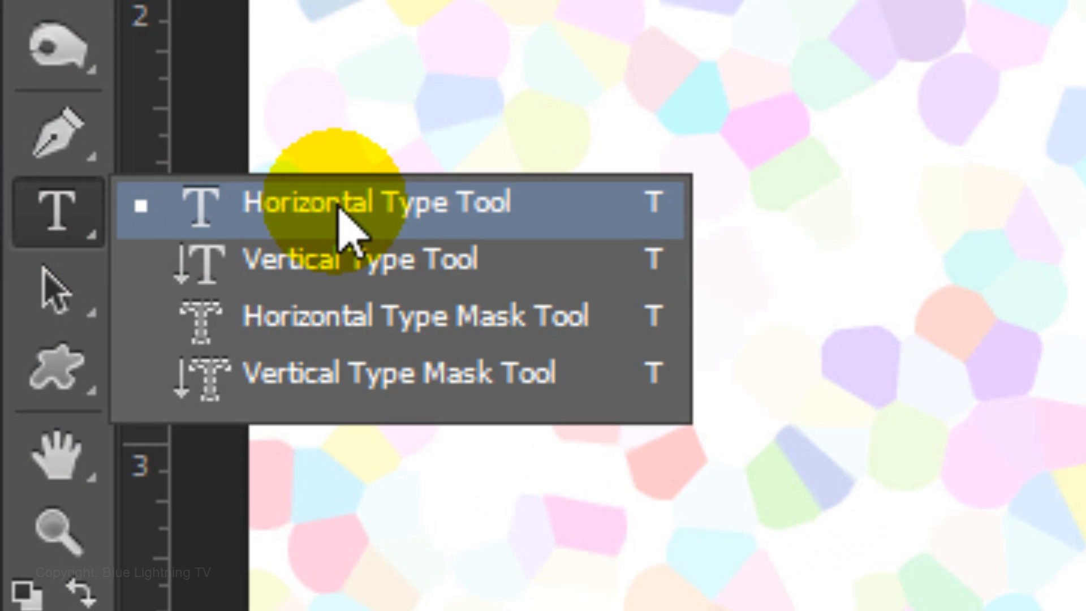
drag(339, 207, 340, 207)
click(308, 66)
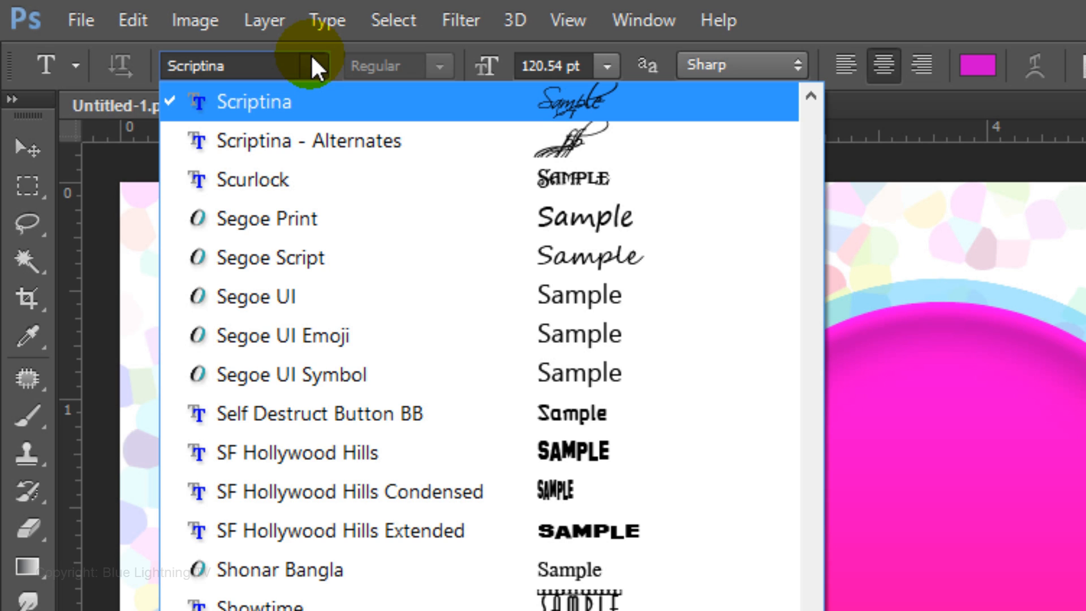
click(313, 64)
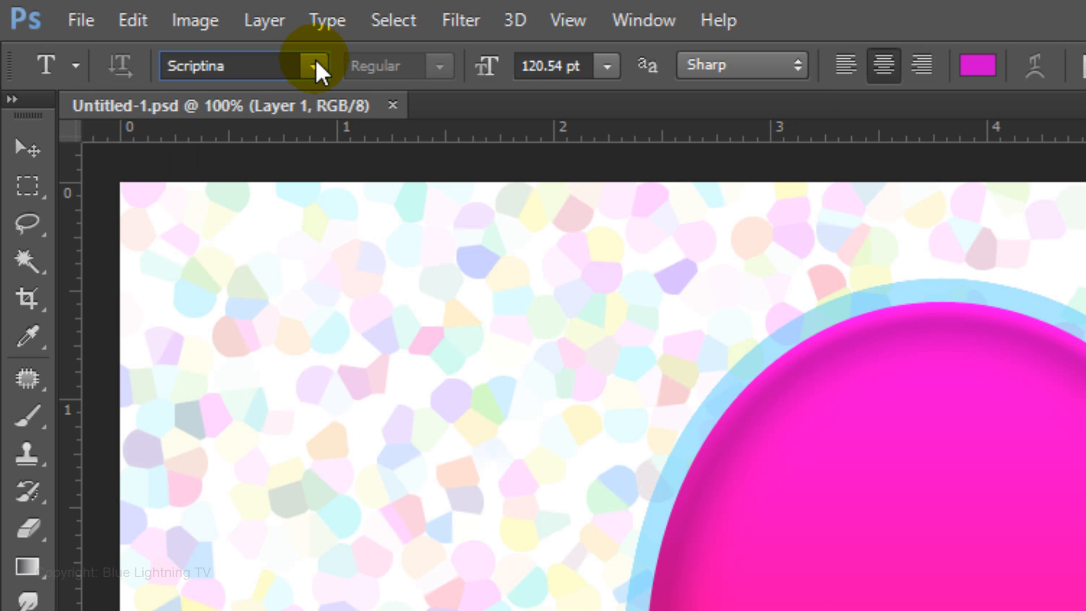
click(585, 66)
text(110)
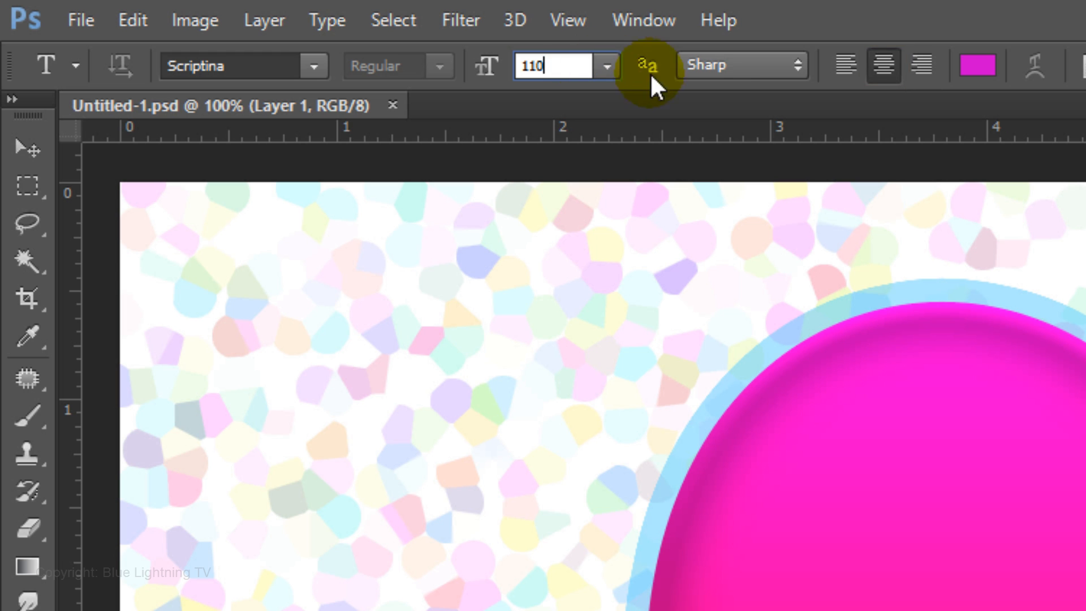
- Set the text color to white (fefefe)
click(981, 70)
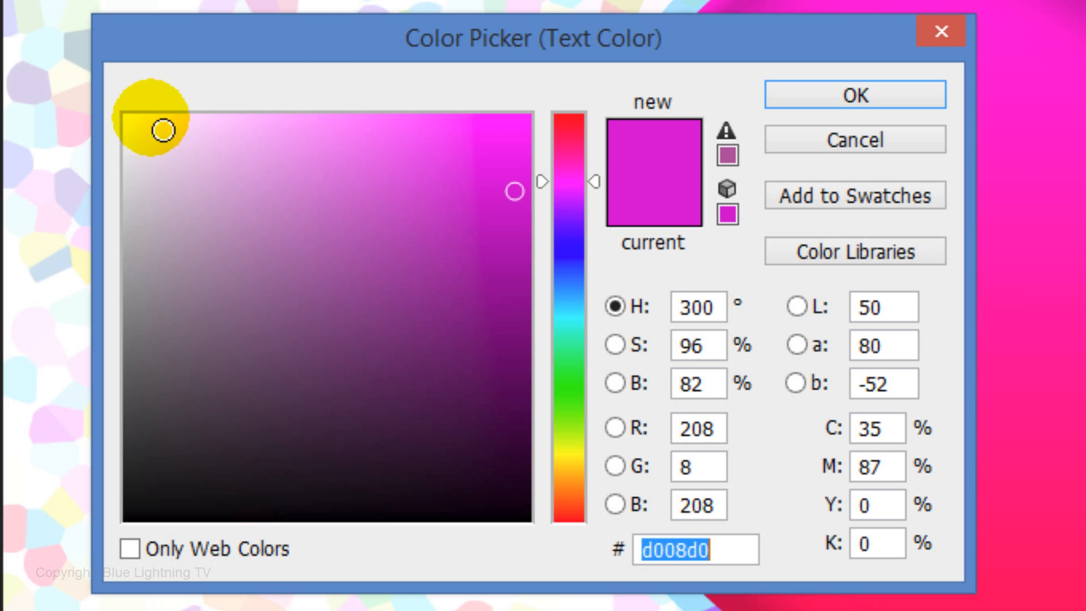
drag(162, 126, 104, 122)
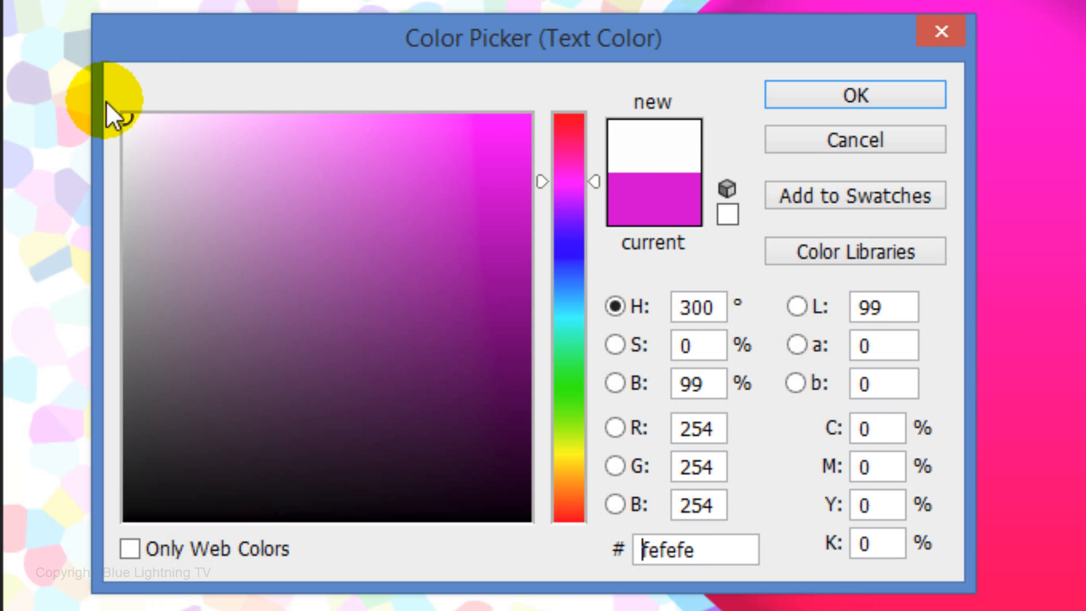
click(841, 108)
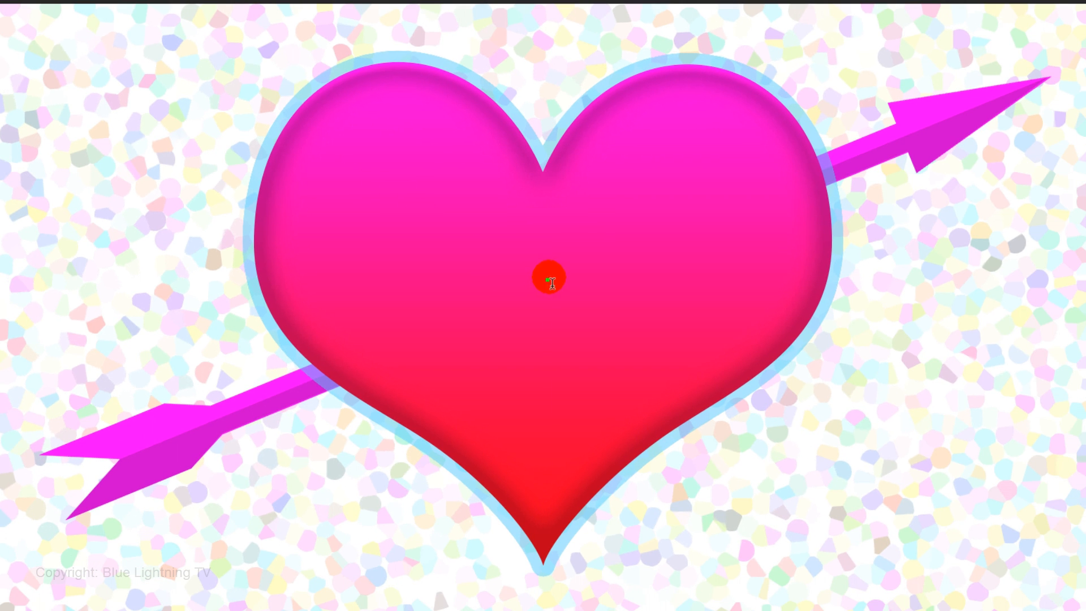
- Add the text "Valentine" over the heart and move it about 0.09 in to the left and 0.35 in down
text(Valentine)
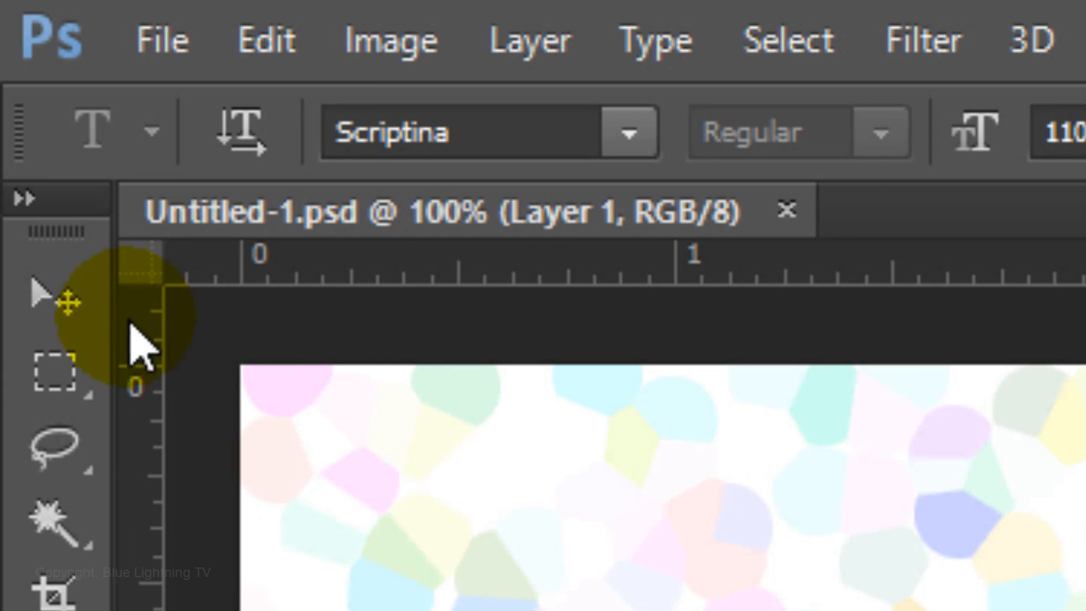
click(55, 299)
click(341, 142)
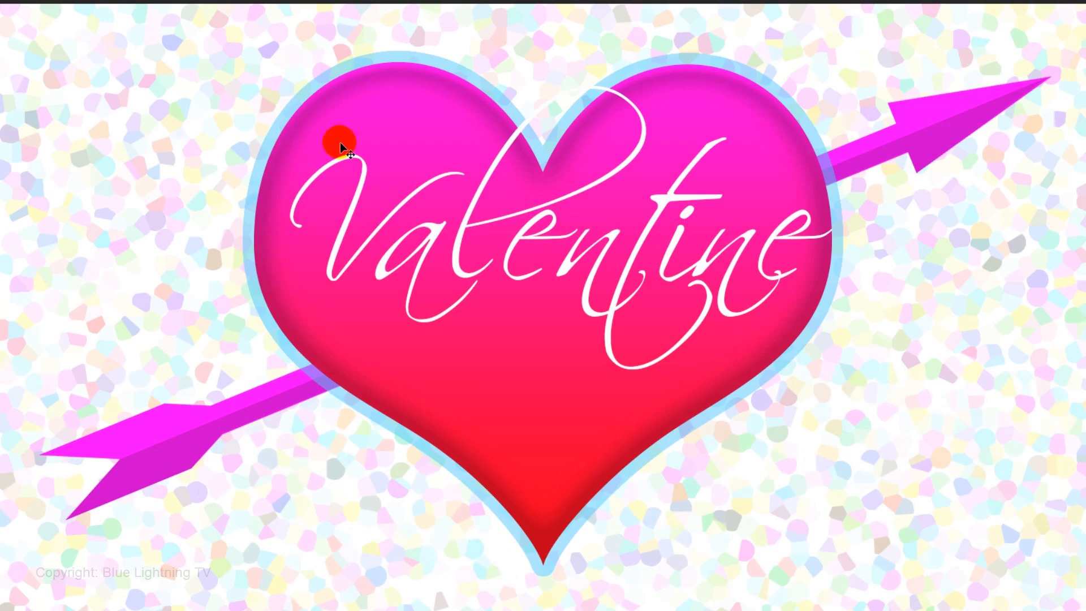
drag(473, 237, 464, 274)
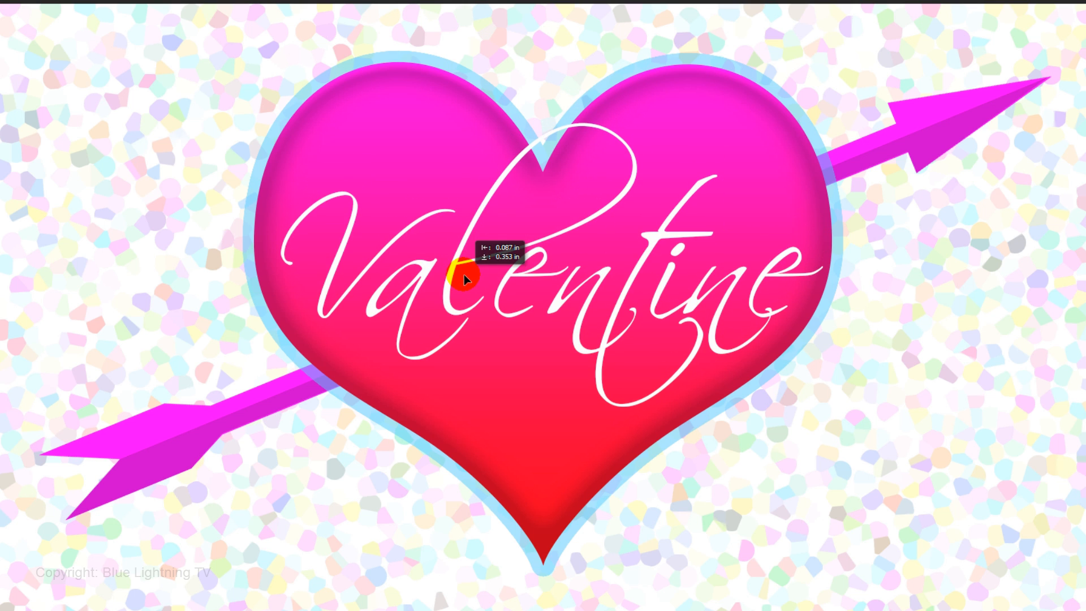